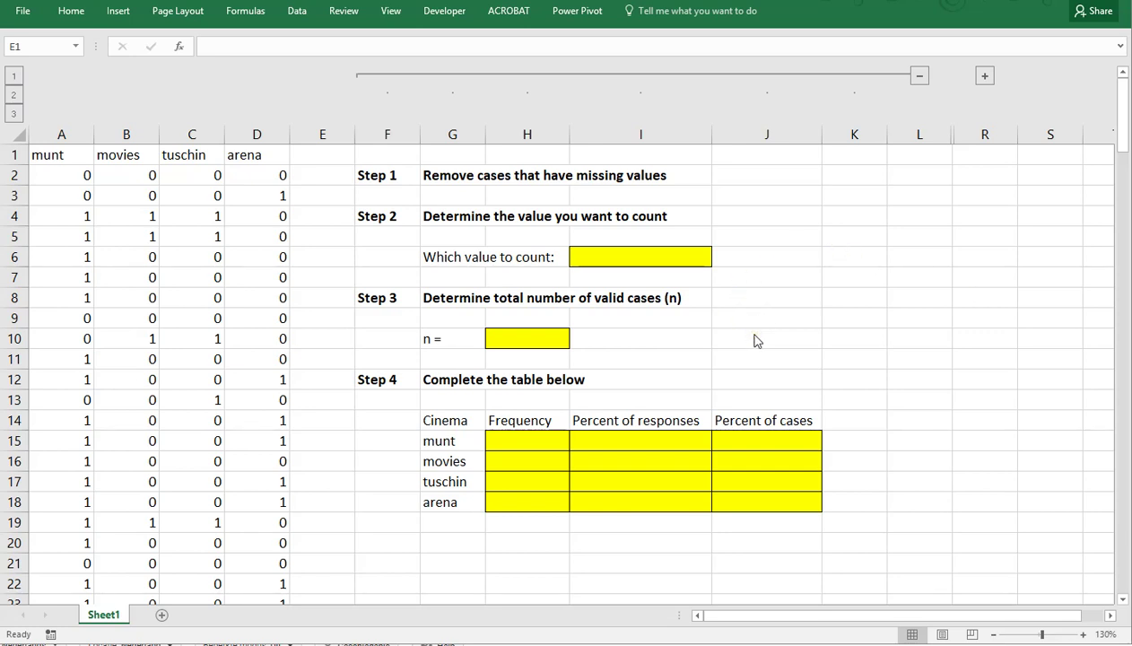
Step: Inspect the cinema names, case values and Step 1 instruction, scrolling down through the data
{"action": "left_click", "coordinate": [378, 263]}
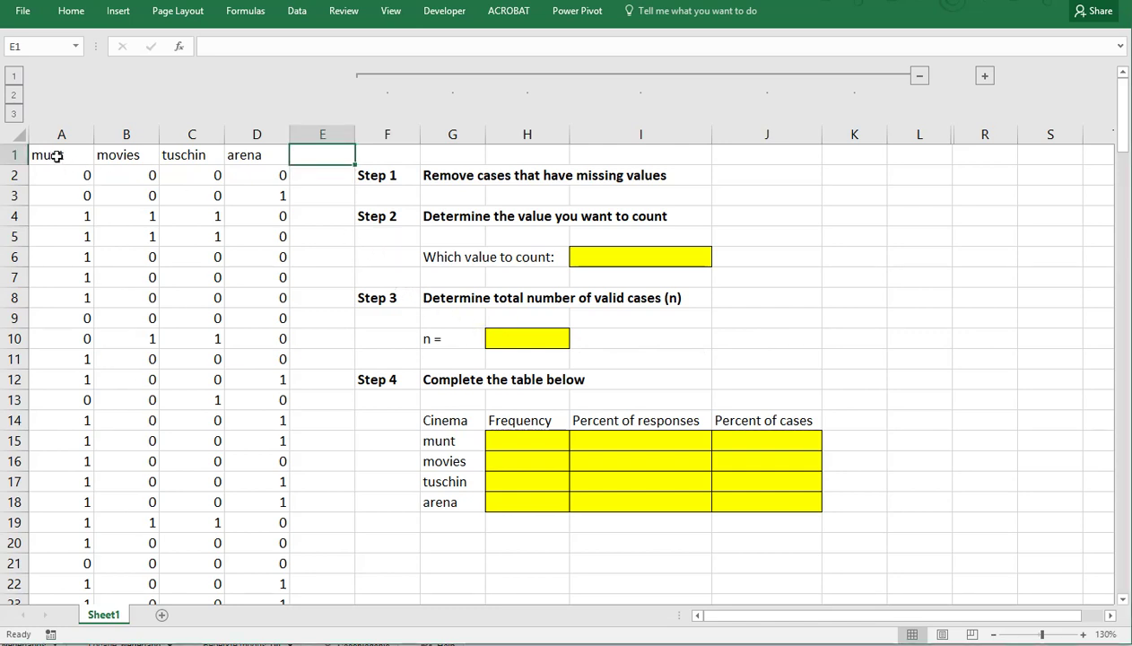
{"action": "left_click", "coordinate": [250, 154]}
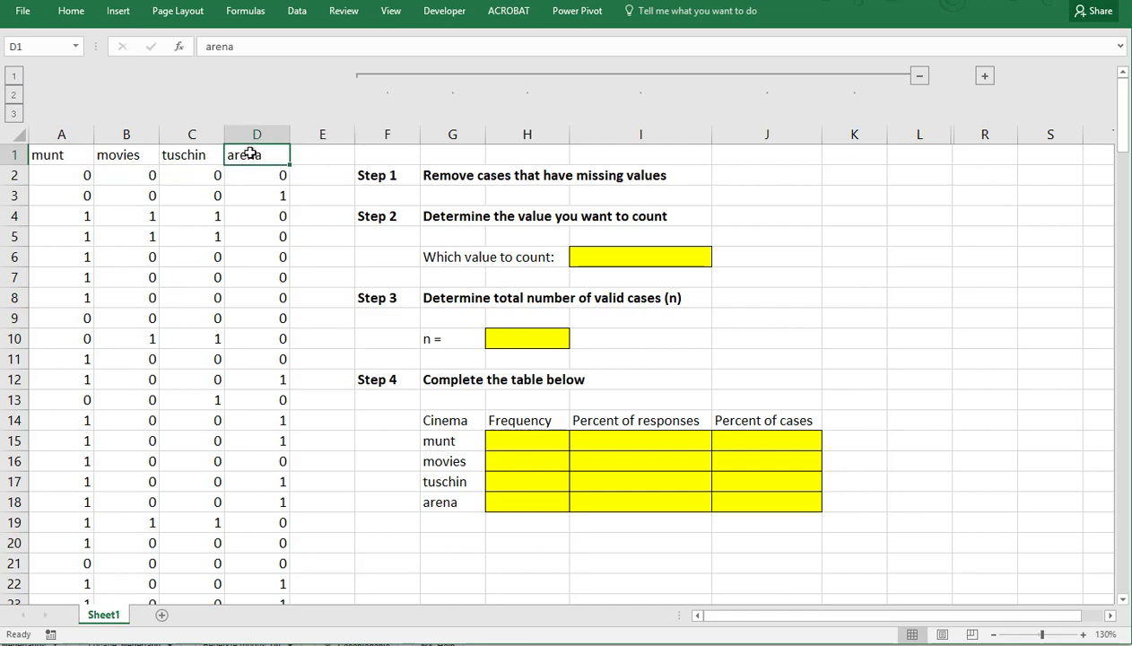
{"action": "left_click", "coordinate": [77, 178]}
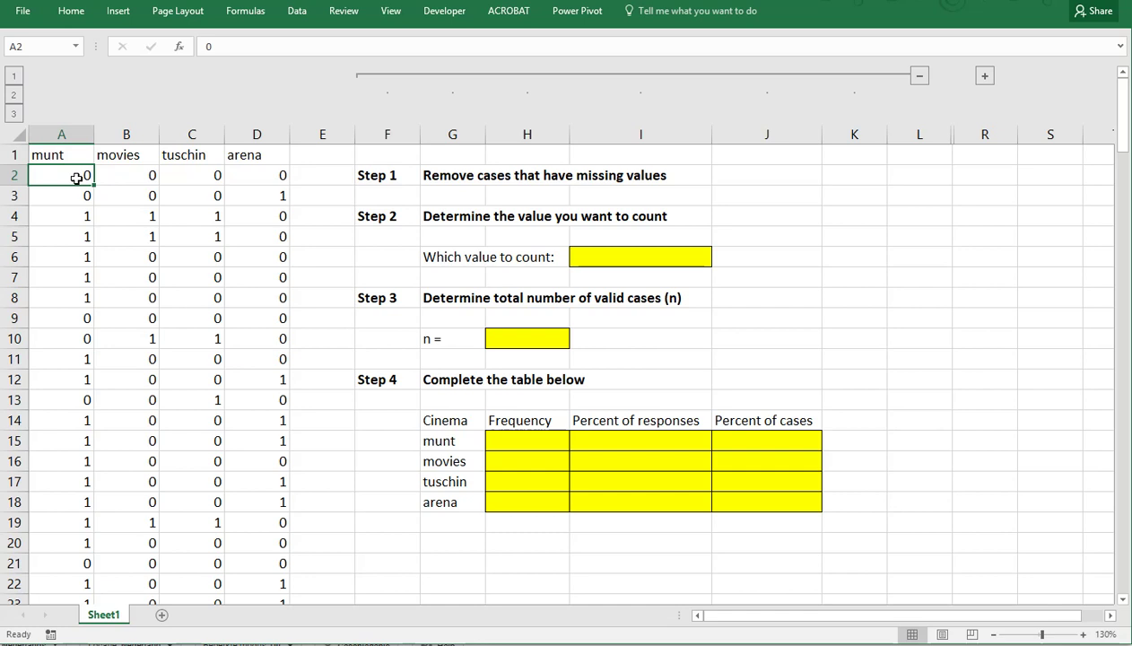
{"action": "left_click", "coordinate": [74, 215]}
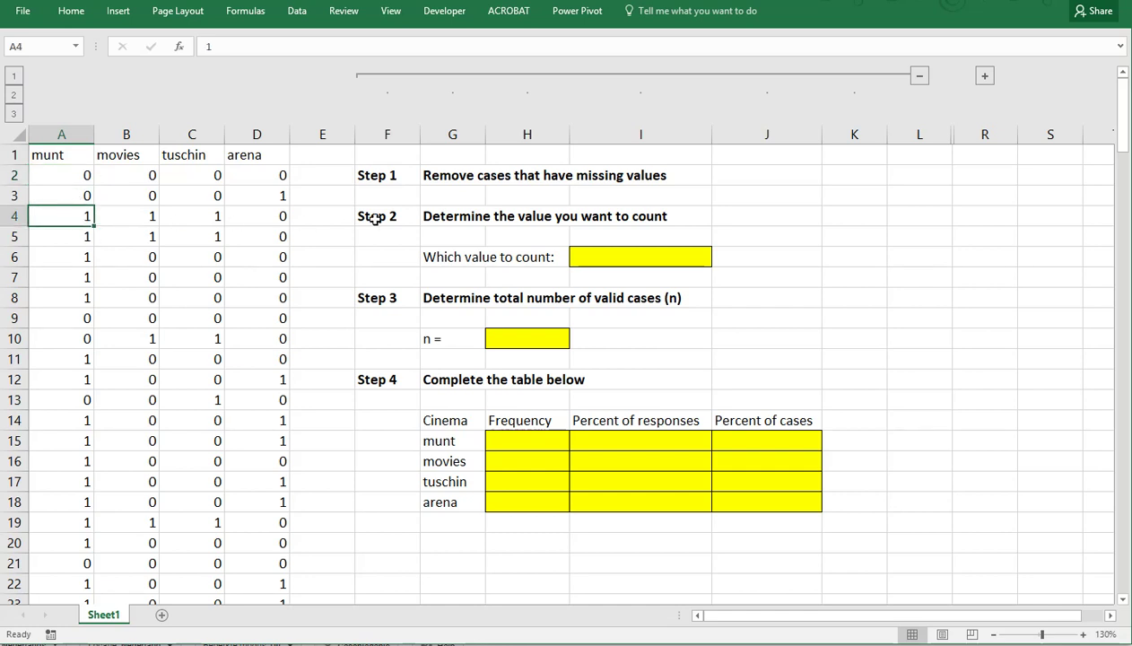
{"action": "left_click", "coordinate": [396, 175]}
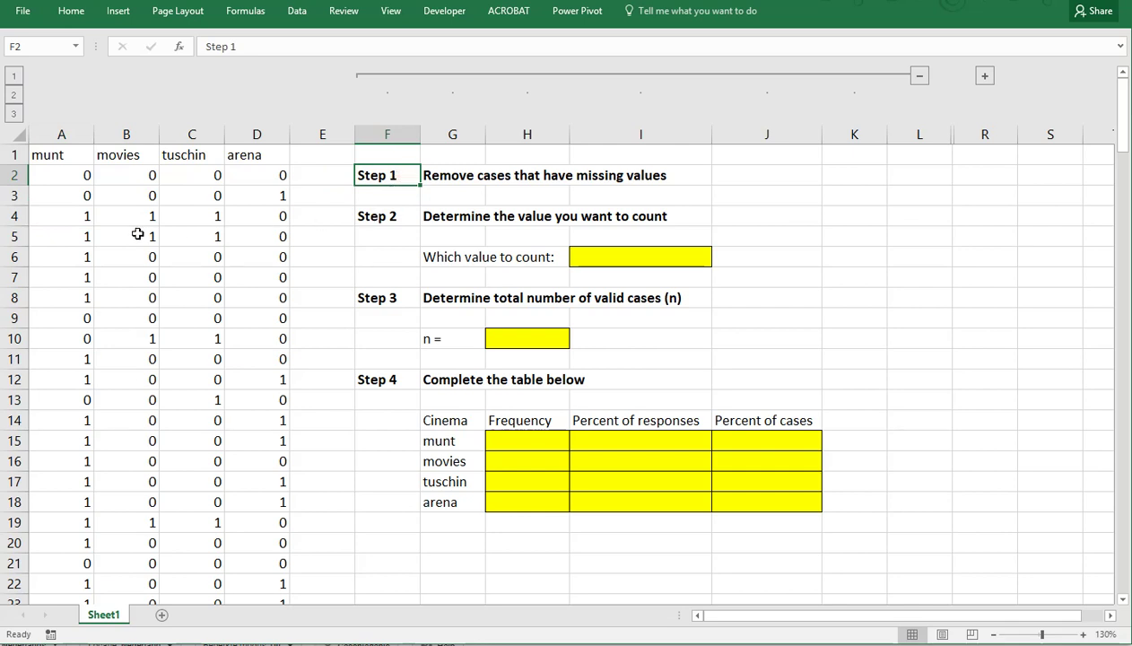
{"action": "left_click", "coordinate": [125, 282]}
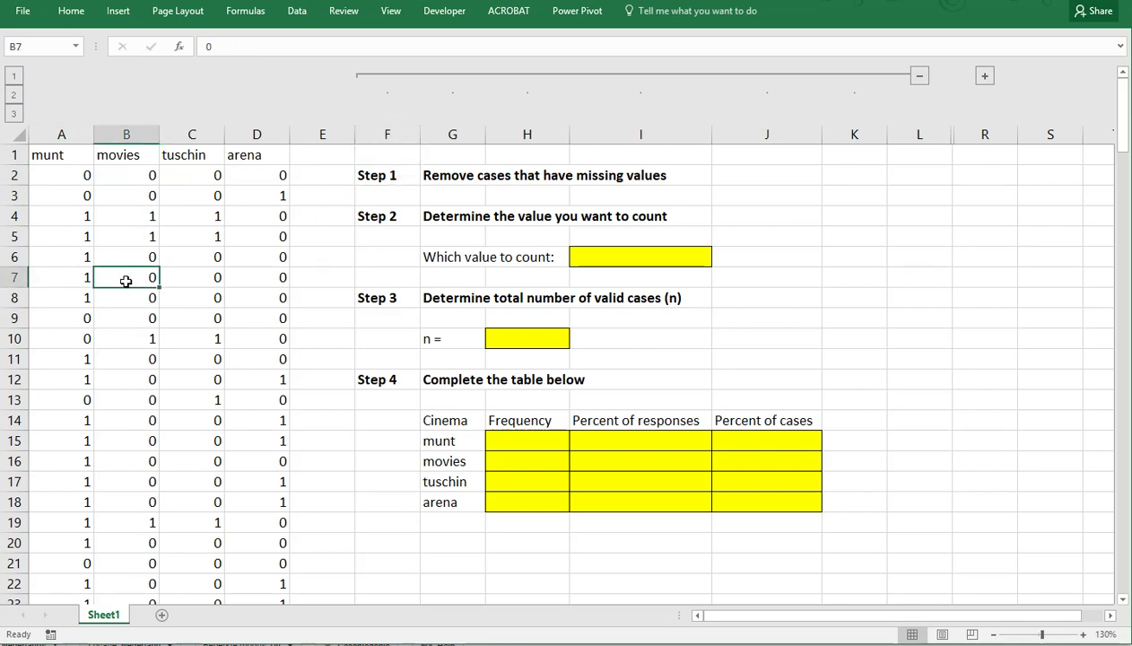
{"action": "scroll", "coordinate": [126, 282], "scroll_direction": "down", "scroll_amount": 7}
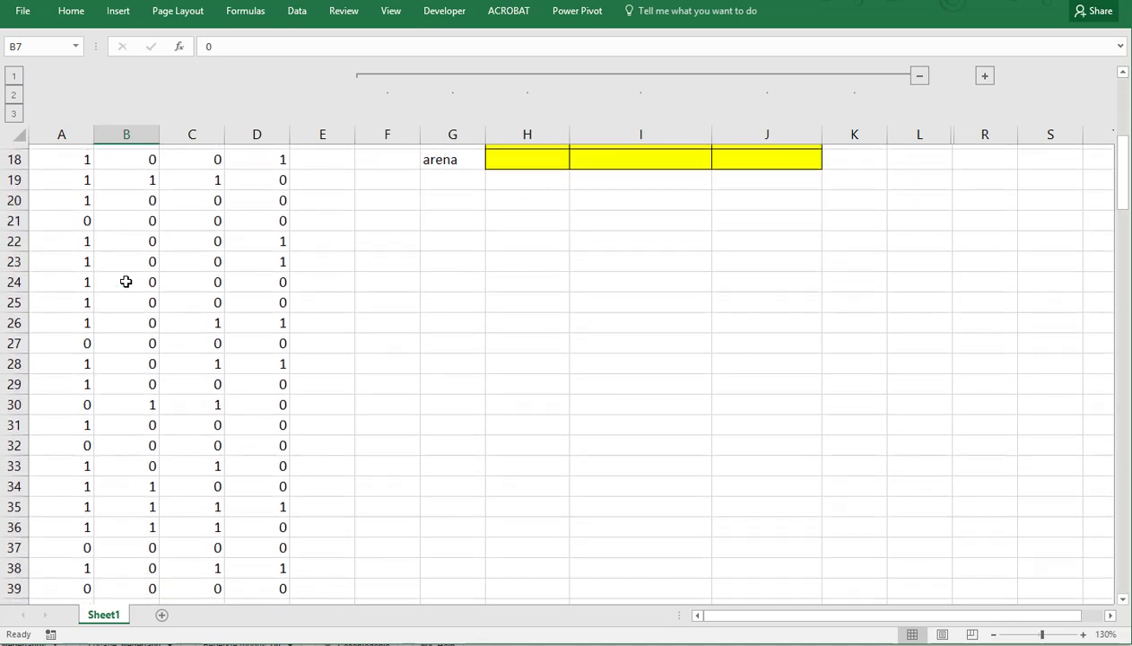
{"action": "scroll", "coordinate": [125, 282], "scroll_direction": "down", "scroll_amount": 1}
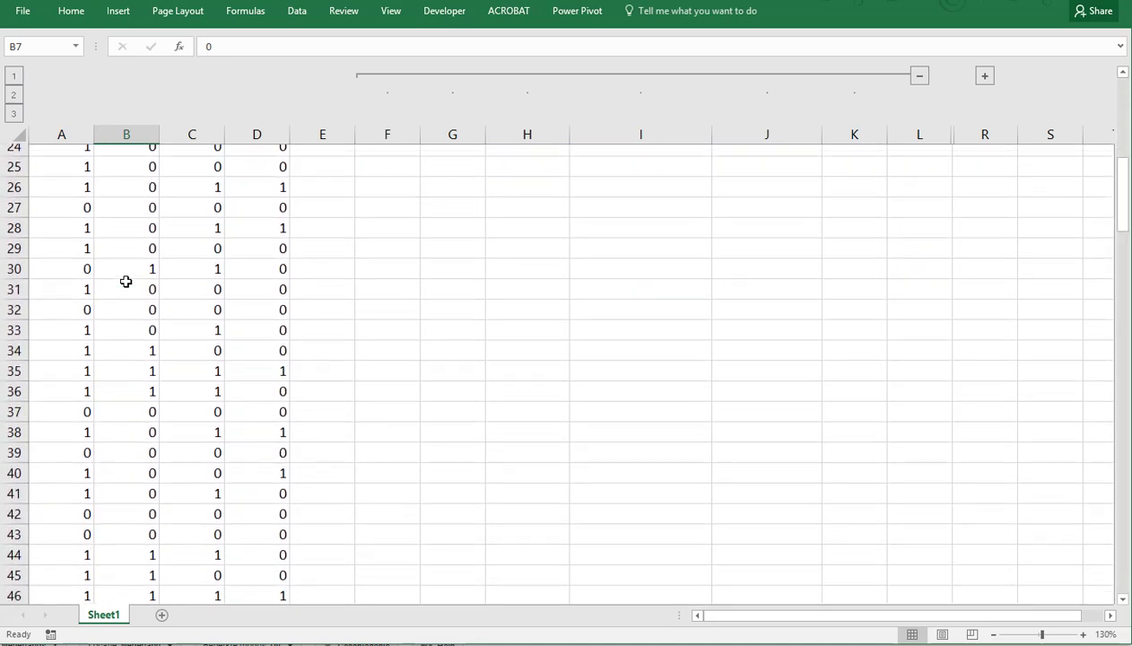
{"action": "left_click", "coordinate": [140, 297]}
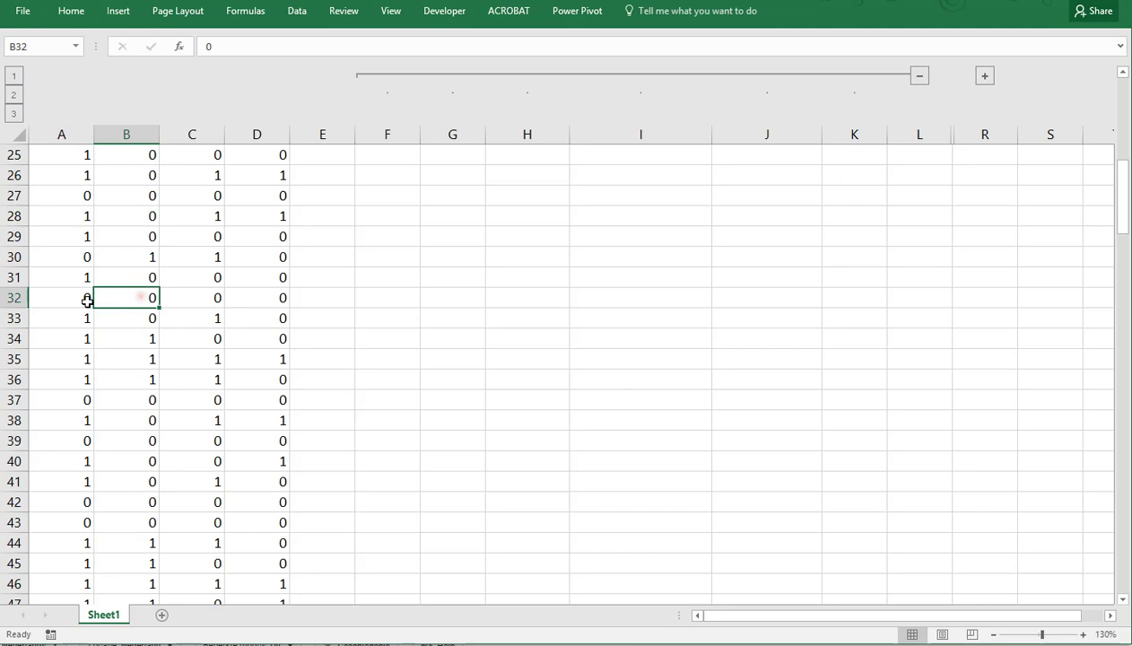
Step: Select row 32 and view its context menu, dismiss it without deleting, then return to E2
{"action": "left_click", "coordinate": [14, 298]}
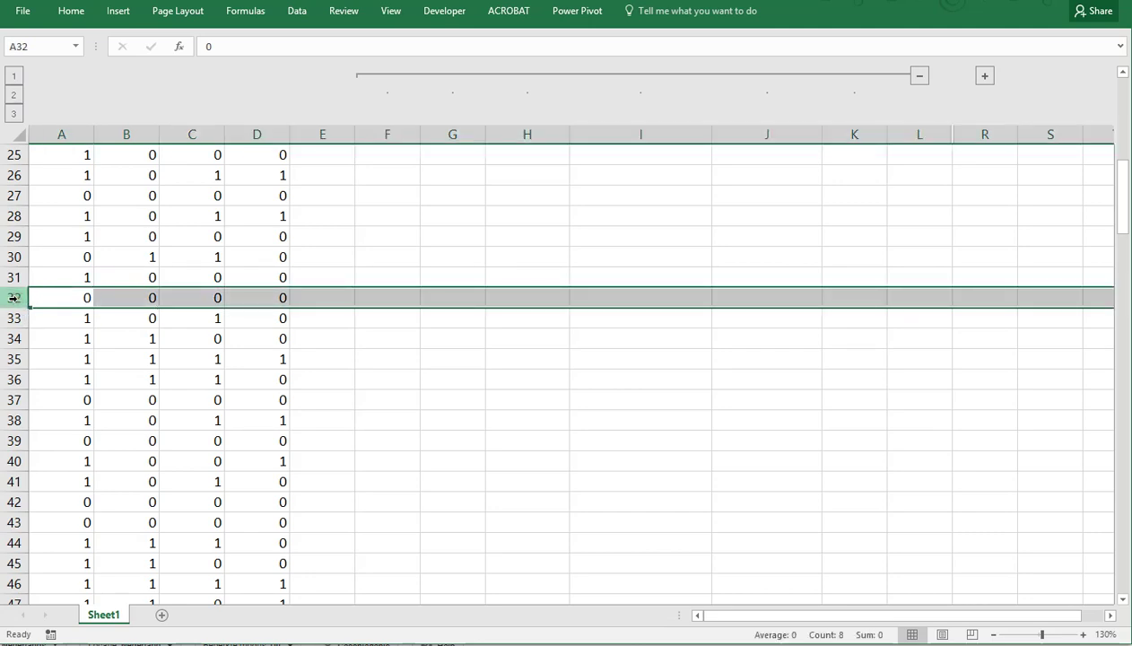
{"action": "right_click", "coordinate": [14, 298]}
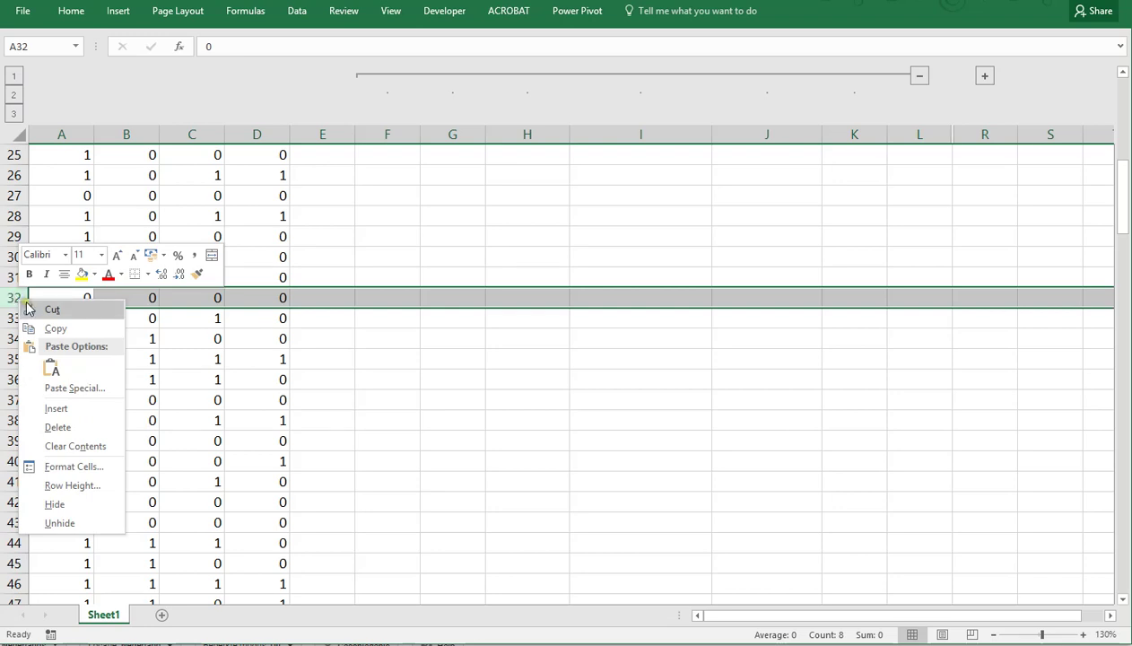
{"action": "left_click", "coordinate": [321, 353]}
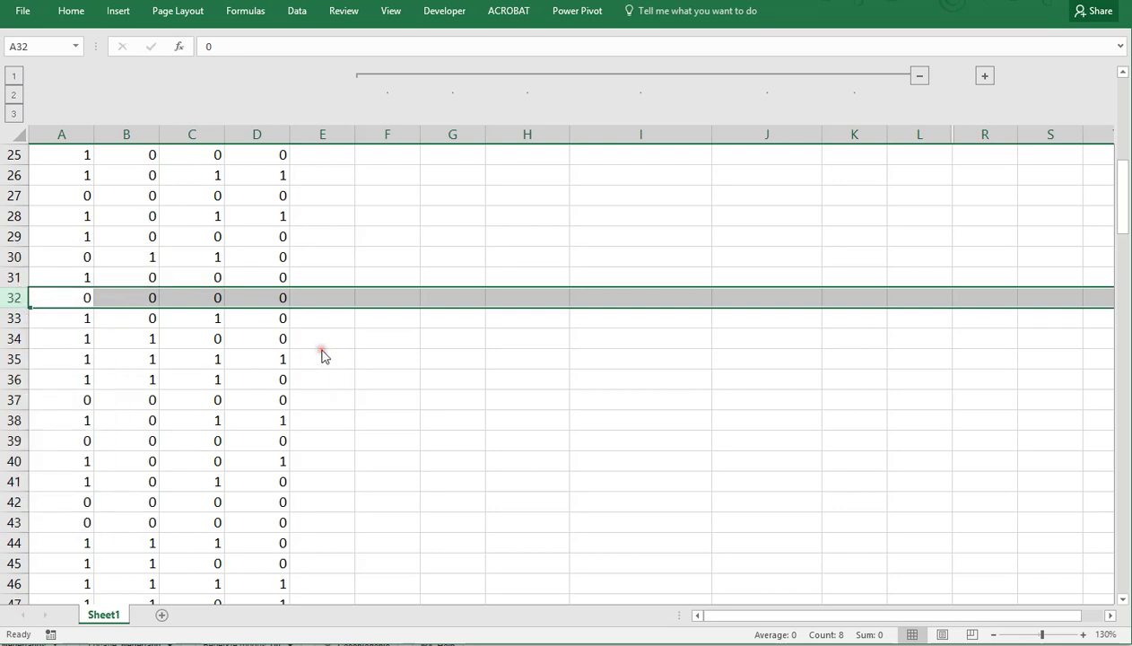
{"action": "scroll", "coordinate": [325, 356], "scroll_direction": "up", "scroll_amount": 4}
{"action": "scroll", "coordinate": [325, 357], "scroll_direction": "up", "scroll_amount": 4}
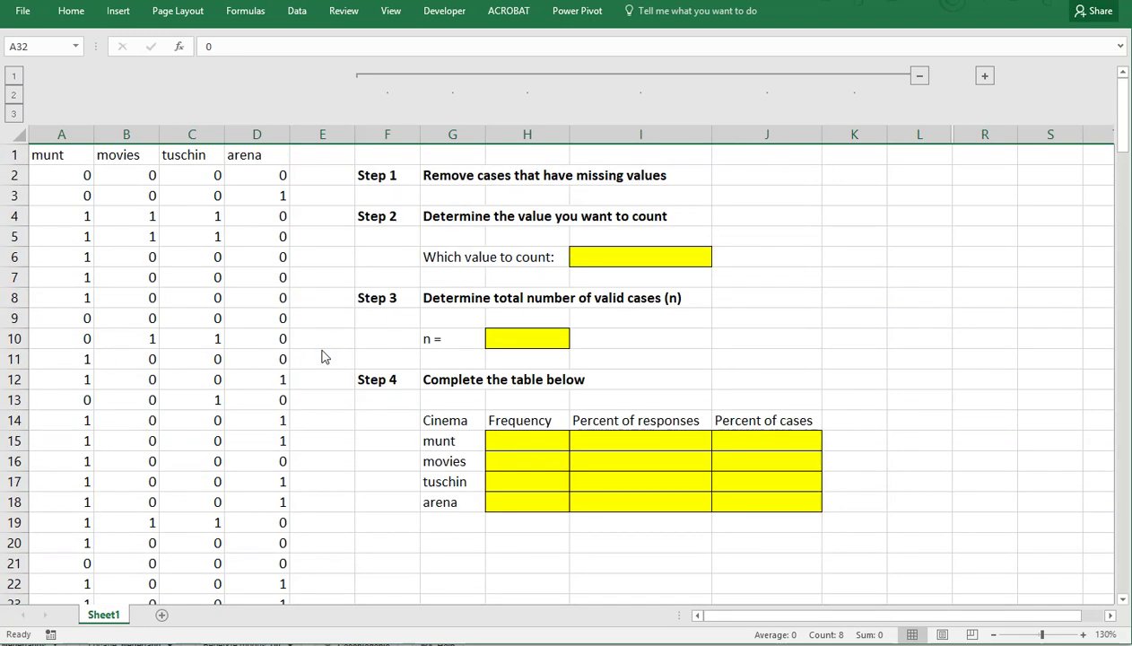
{"action": "left_click", "coordinate": [322, 185]}
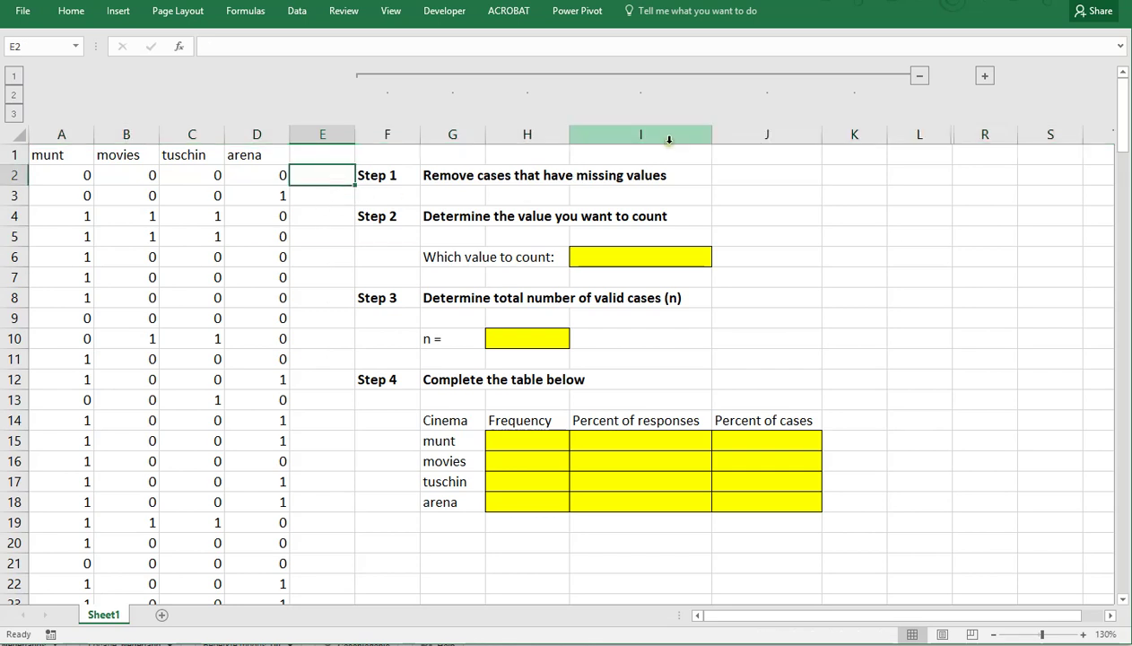
Step: Collapse columns F–K, expand helper columns M–Q, and start =IF(count( in M2
{"action": "left_click", "coordinate": [920, 76]}
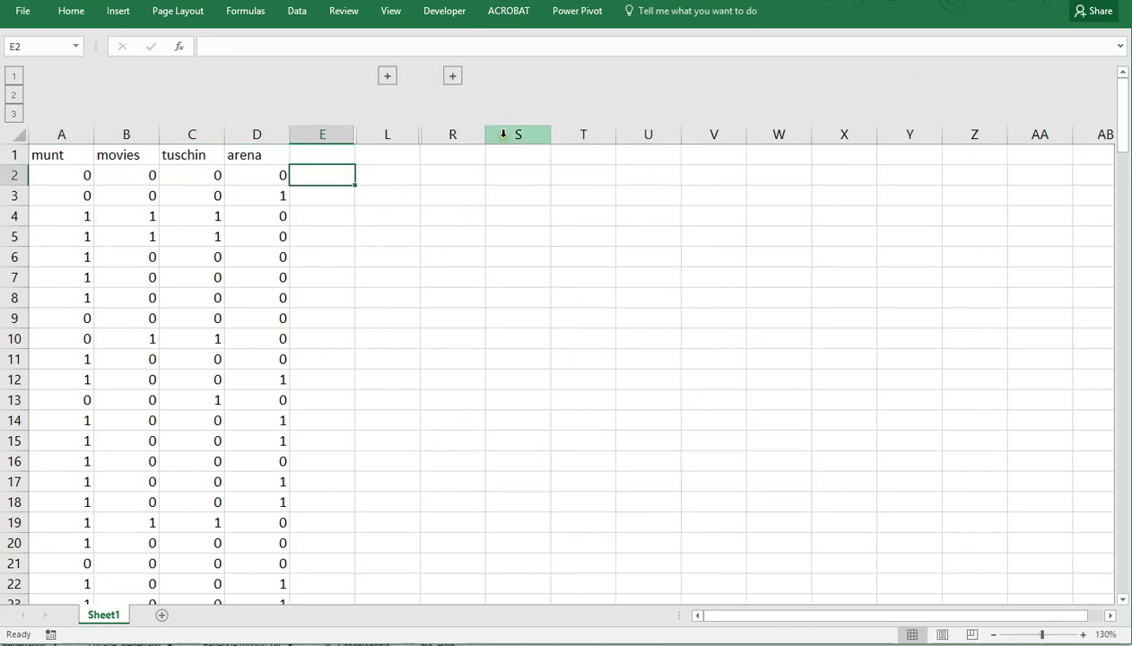
{"action": "left_click", "coordinate": [453, 76]}
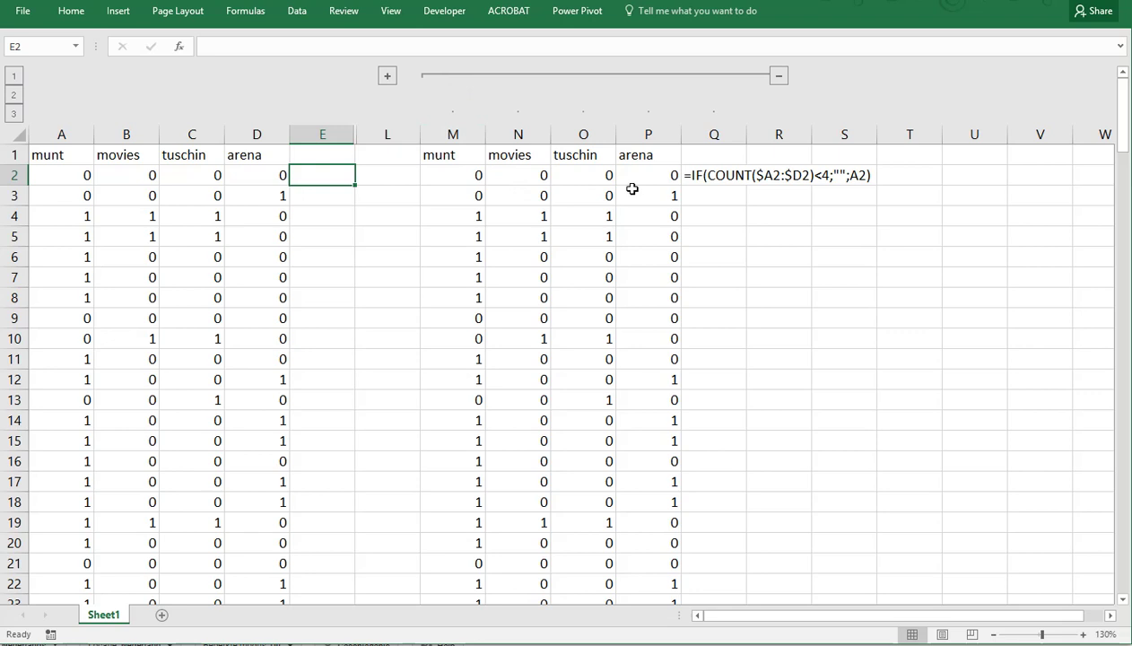
{"action": "left_click", "coordinate": [463, 180]}
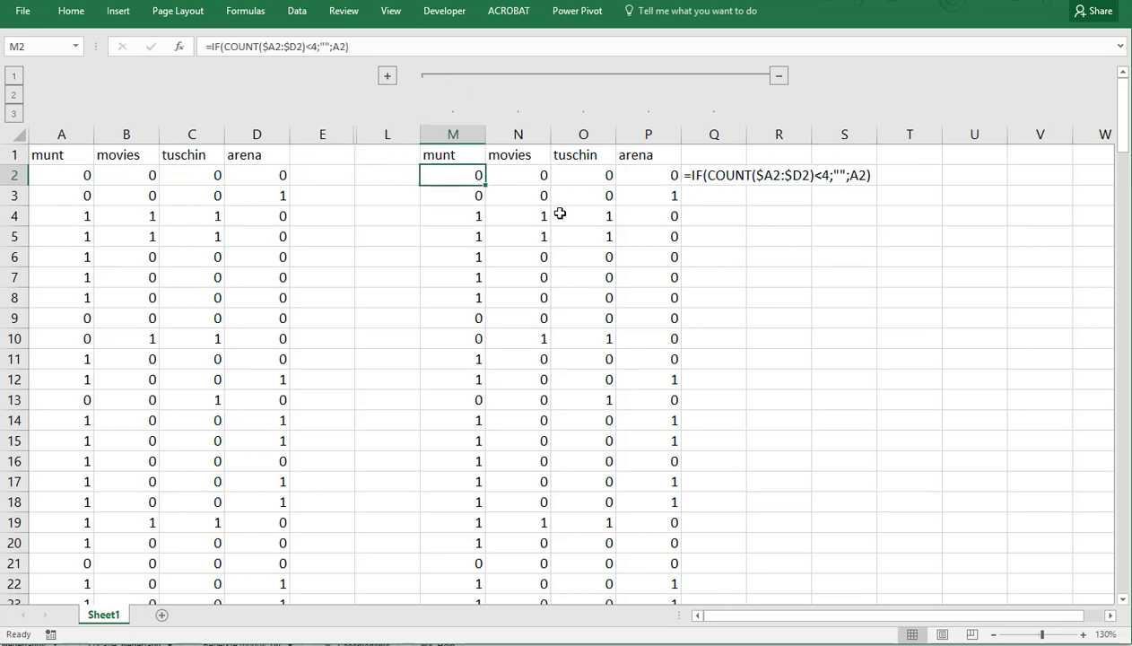
{"action": "type", "text": "="}
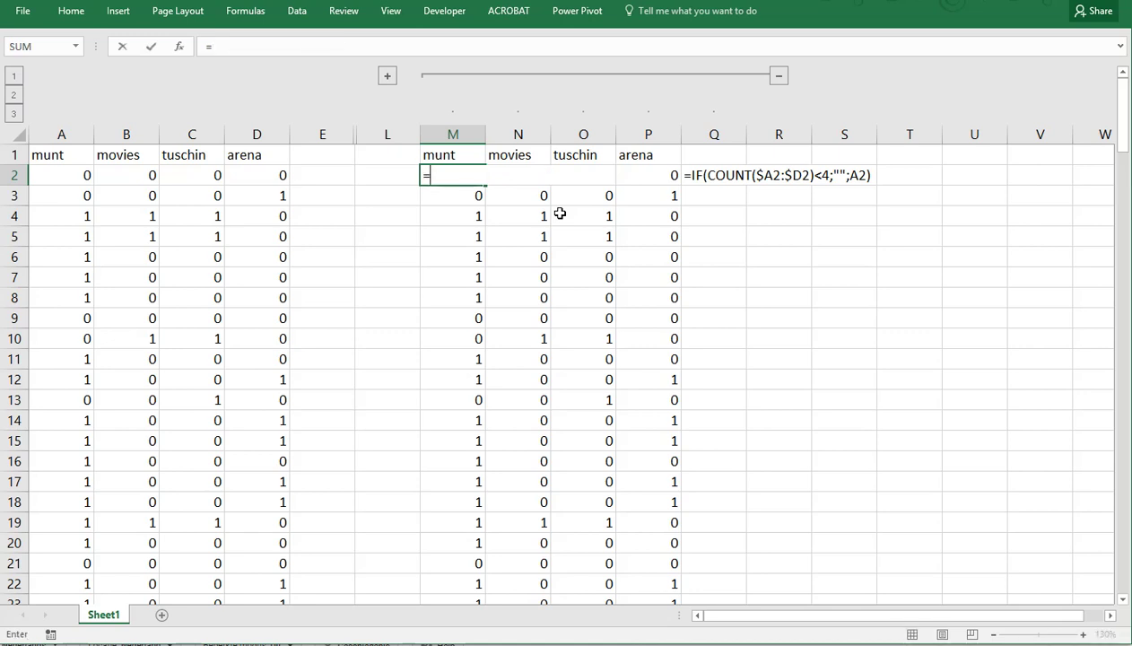
{"action": "type", "text": "IF"}
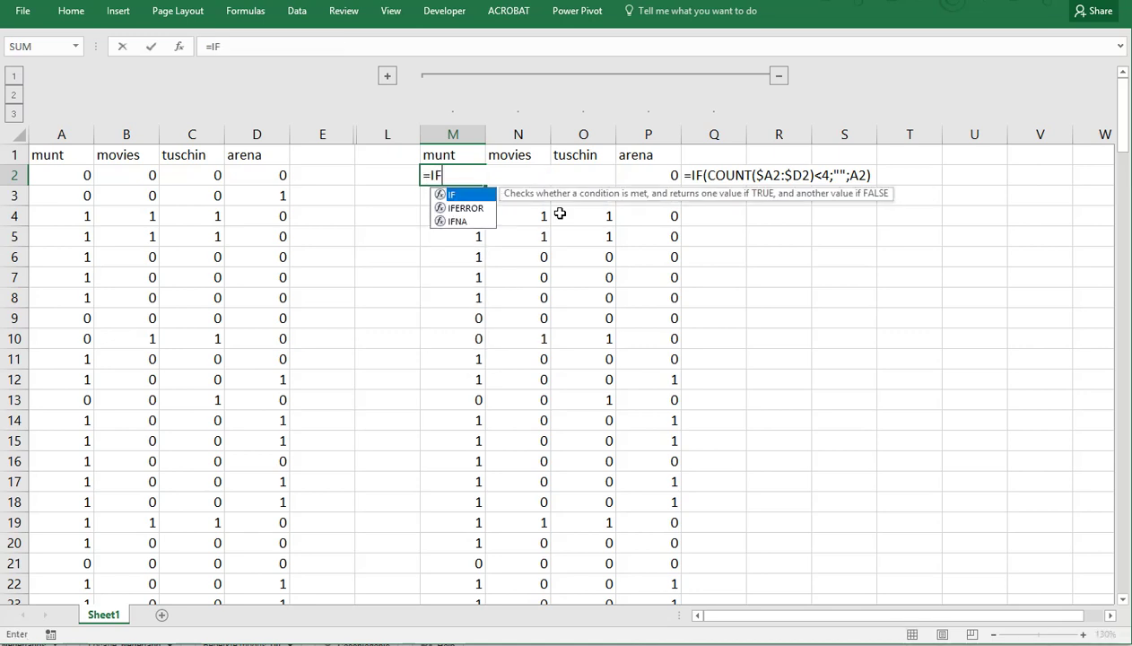
{"action": "type", "text": "("}
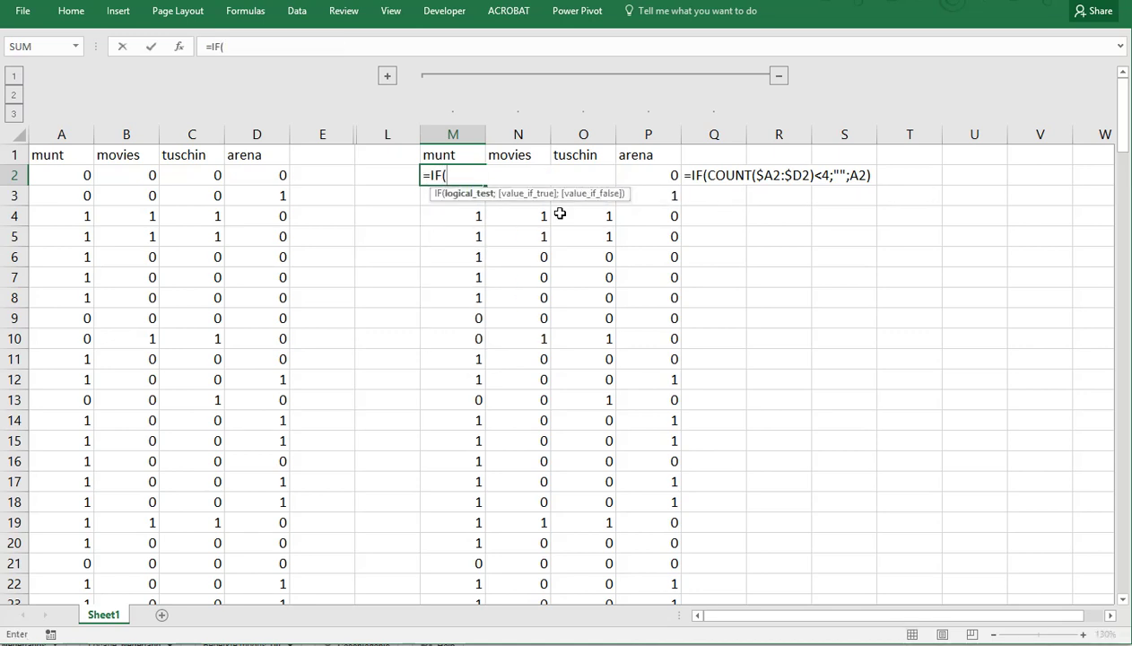
{"action": "type", "text": "count("}
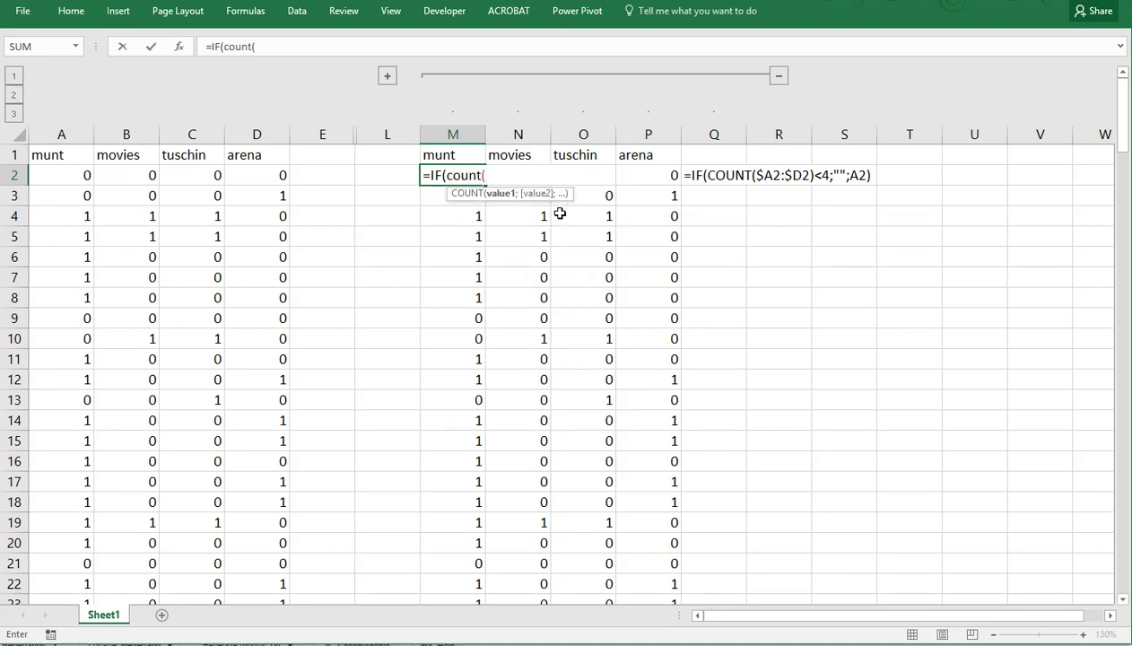
Step: Build M2's logical test as =IF(count($A2:$D2)=4, removing a stray separator
{"action": "left_click", "coordinate": [62, 176]}
{"action": "left_click_drag", "start_coordinate": [62, 176], "coordinate": [246, 185]}
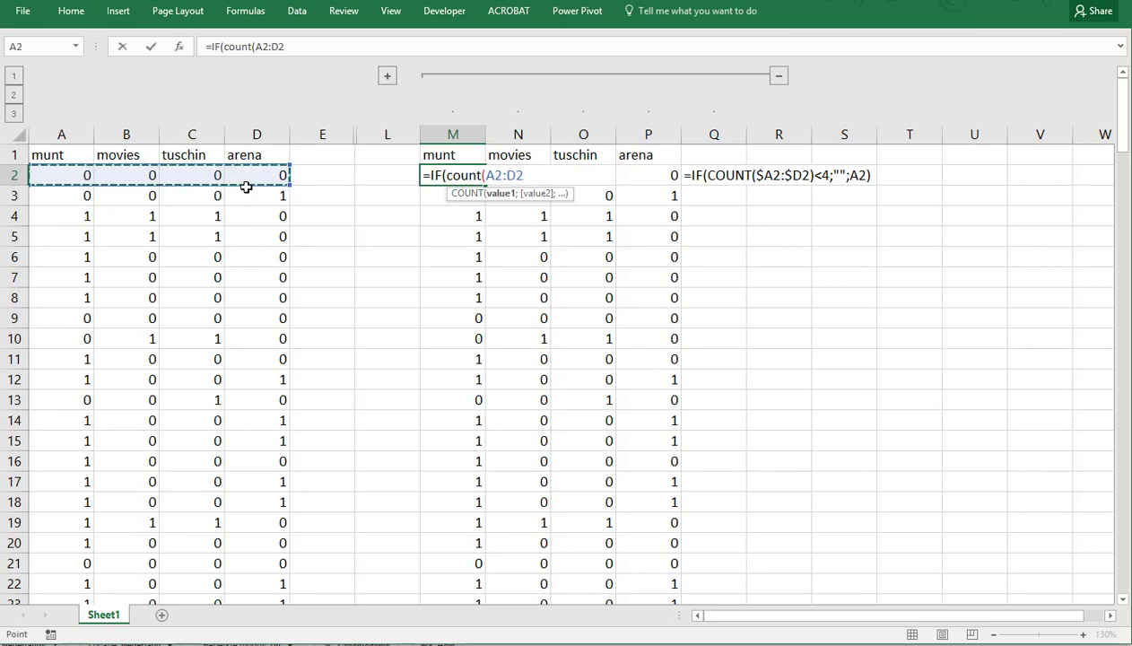
{"action": "key", "text": "F4"}
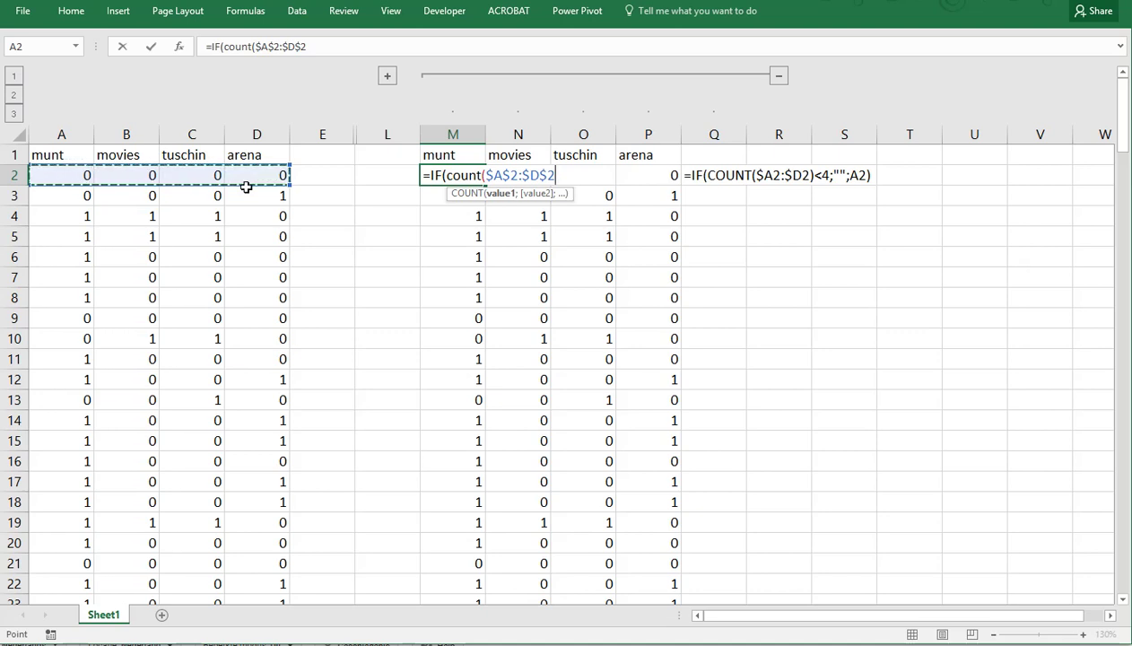
{"action": "key", "text": "F4"}
{"action": "key", "text": "F4"}
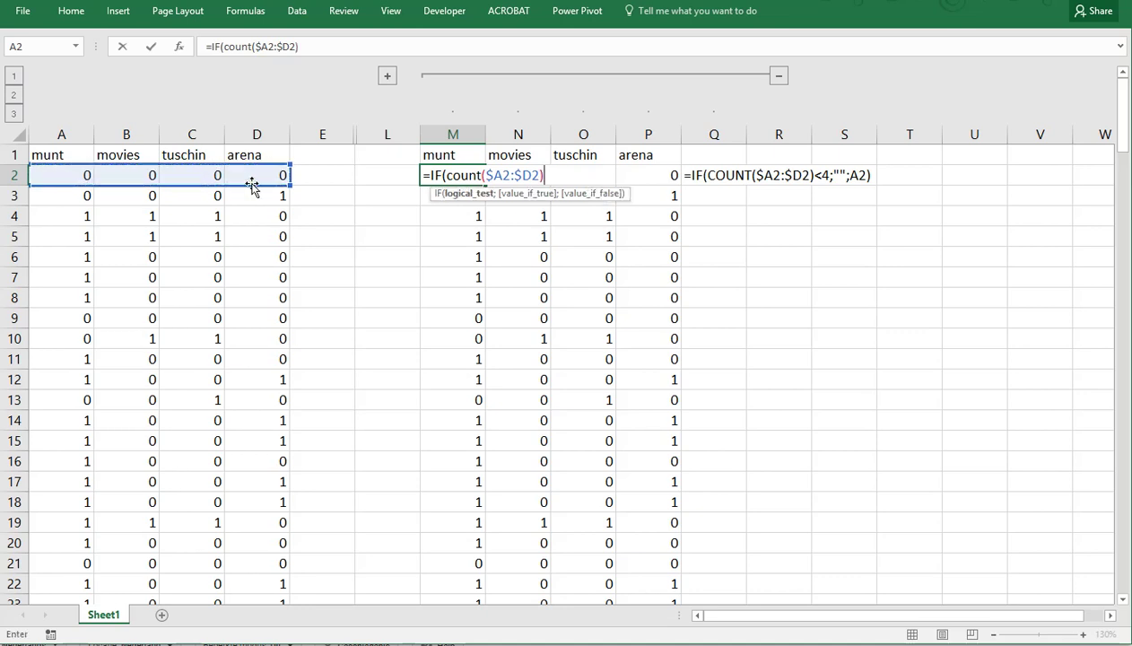
{"action": "type", "text": ";"}
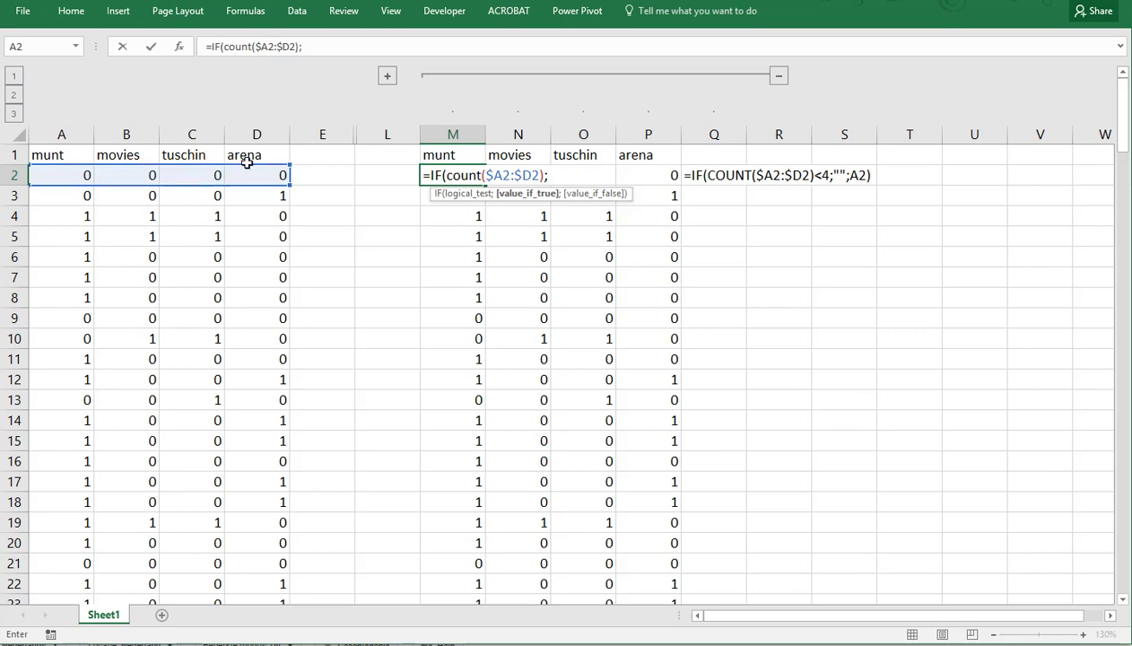
{"action": "key", "text": "BackSpace"}
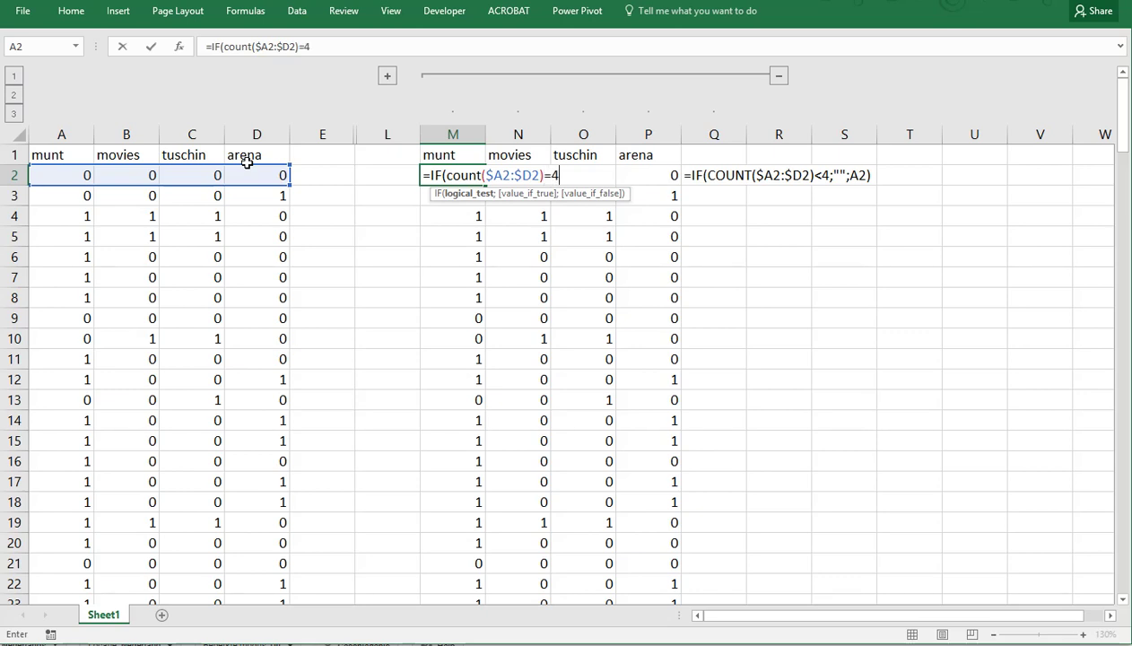
Step: Finish M2's formula as =IF(COUNT($A2:$D2)=4;A2;"") and confirm it, showing 0
{"action": "type", "text": ";"}
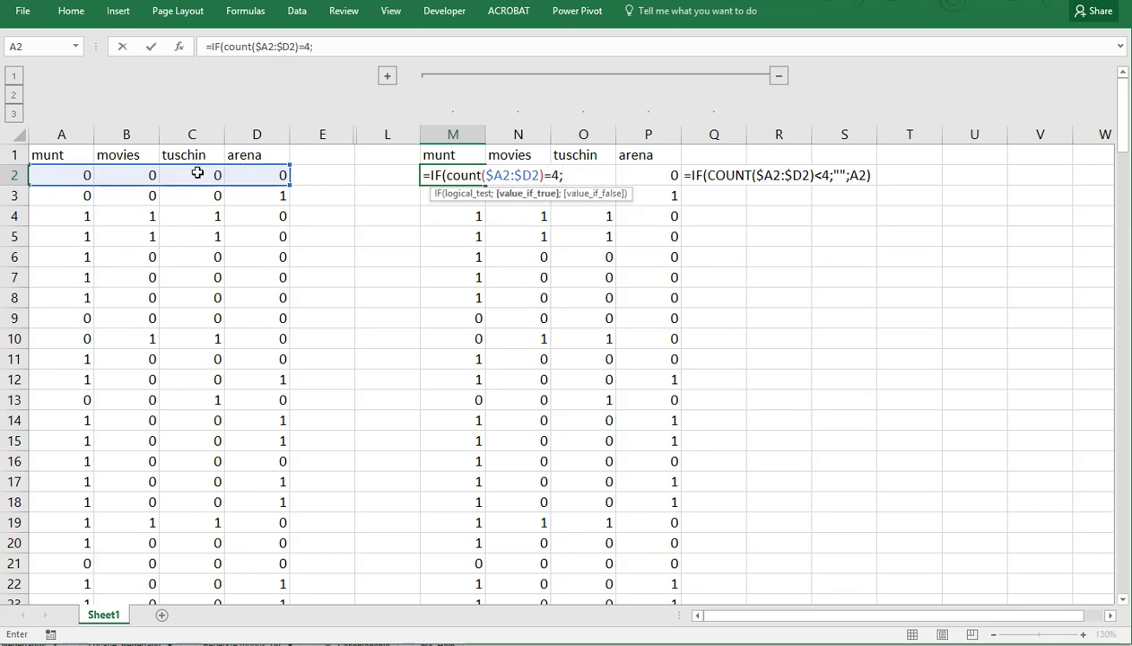
{"action": "left_click", "coordinate": [69, 177]}
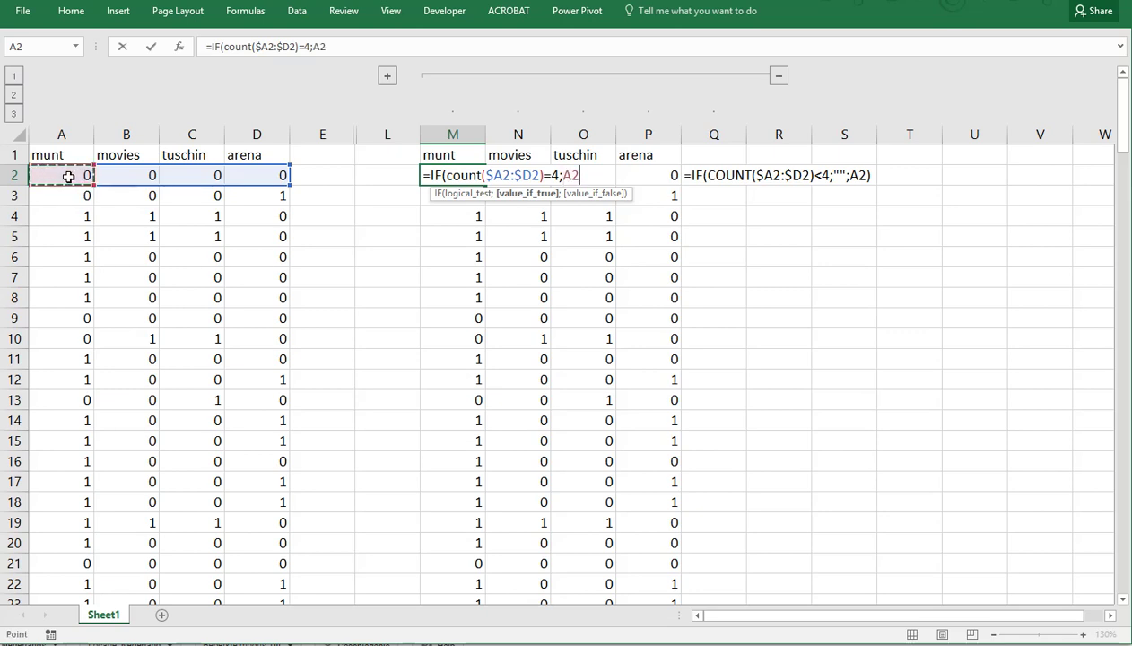
{"action": "type", "text": ";"}
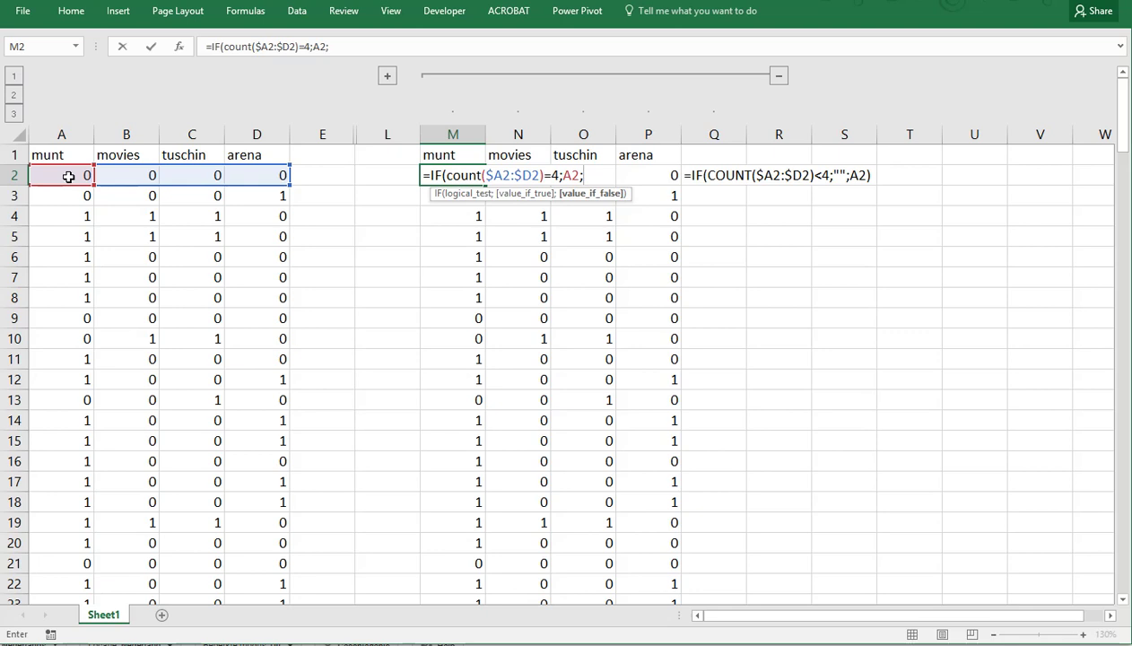
{"action": "type", "text": "\"\")"}
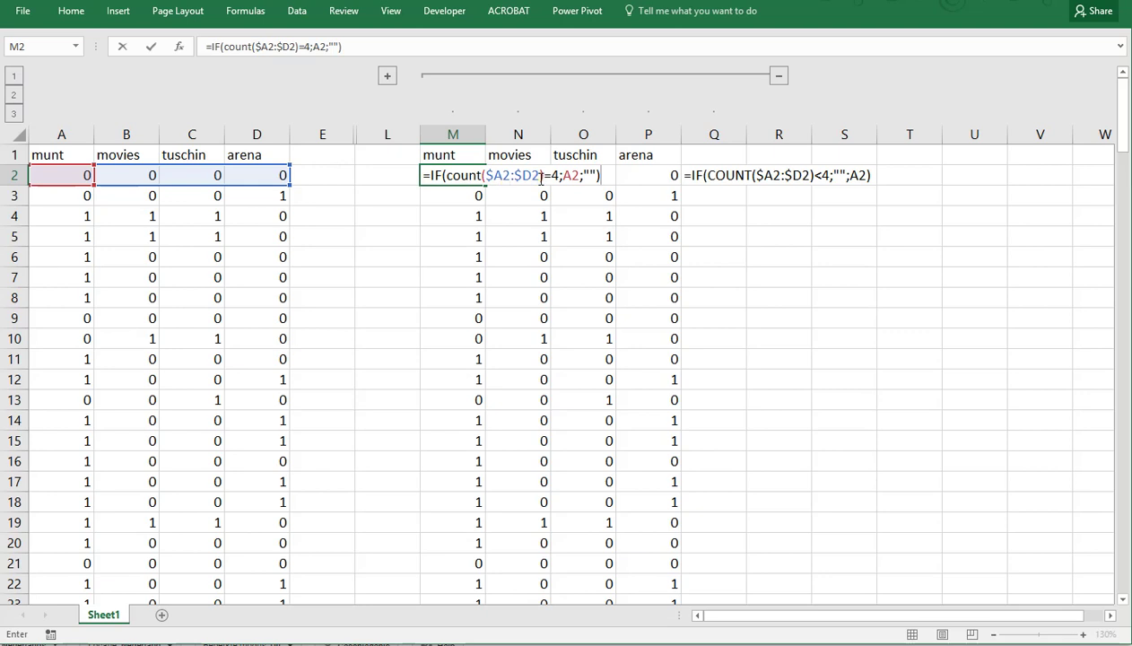
{"action": "key", "text": "Return"}
Step: Fill M2's formula across to P2 and down the data, then expand the Step 1–4 columns
{"action": "left_click", "coordinate": [483, 179]}
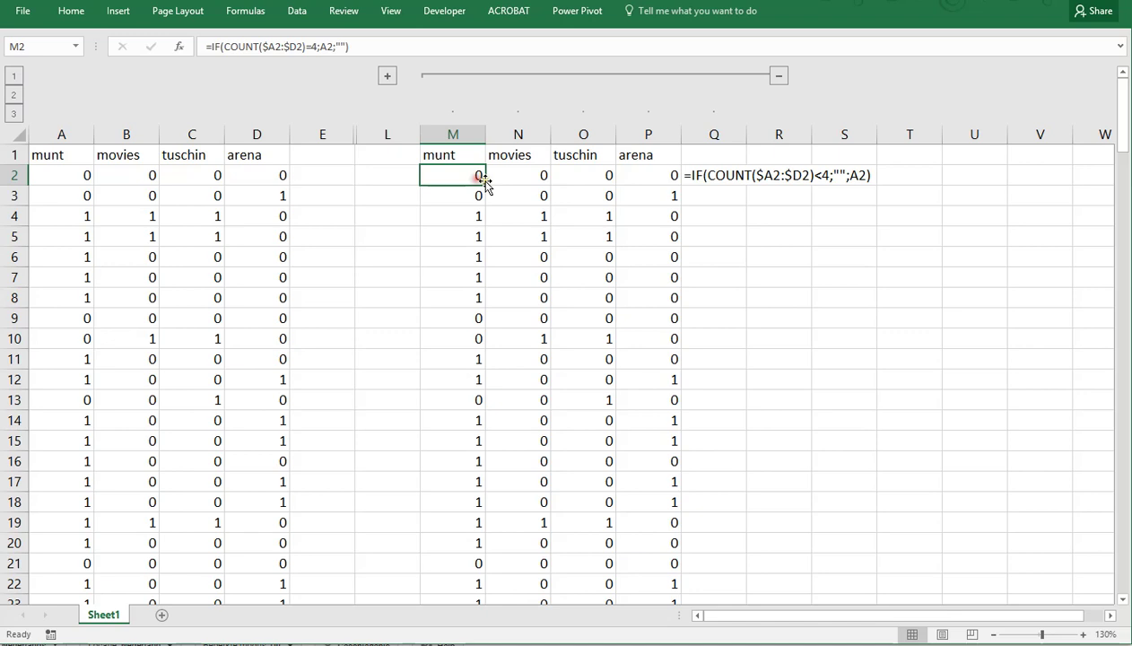
{"action": "left_click_drag", "start_coordinate": [483, 179], "coordinate": [672, 180]}
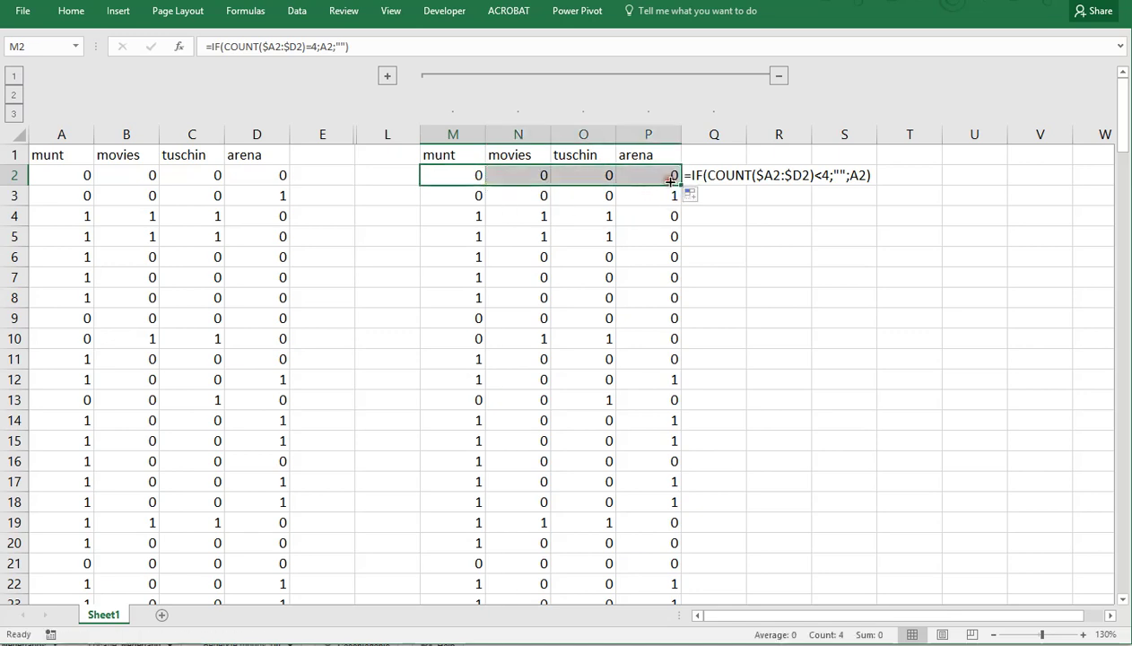
{"action": "double_click", "coordinate": [676, 184]}
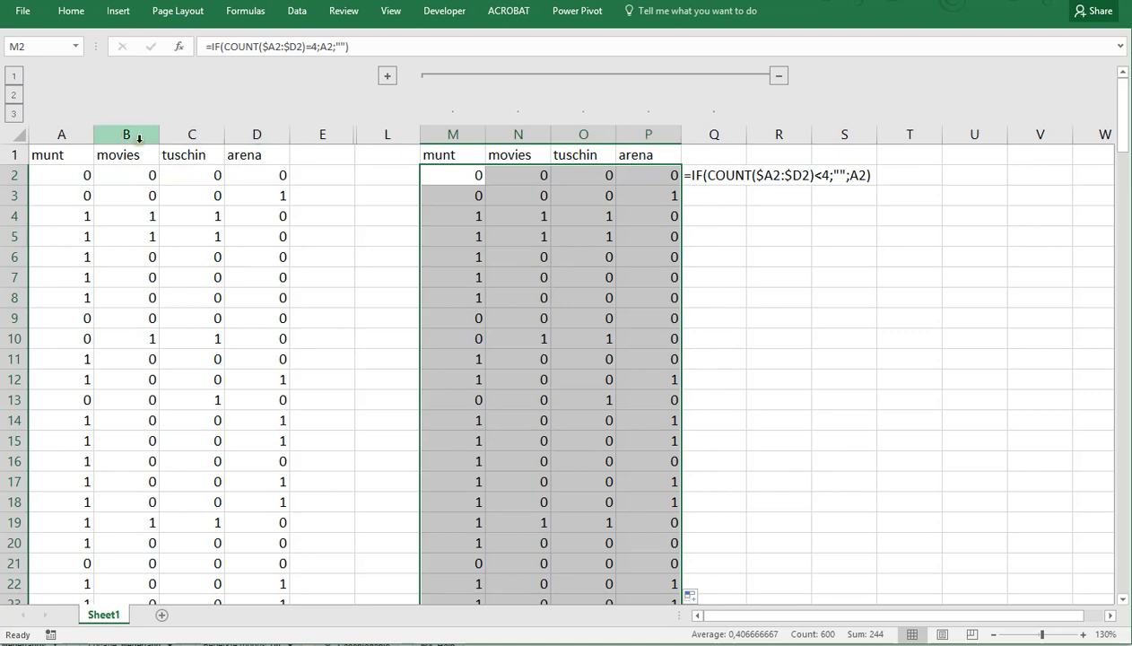
{"action": "left_click", "coordinate": [387, 76]}
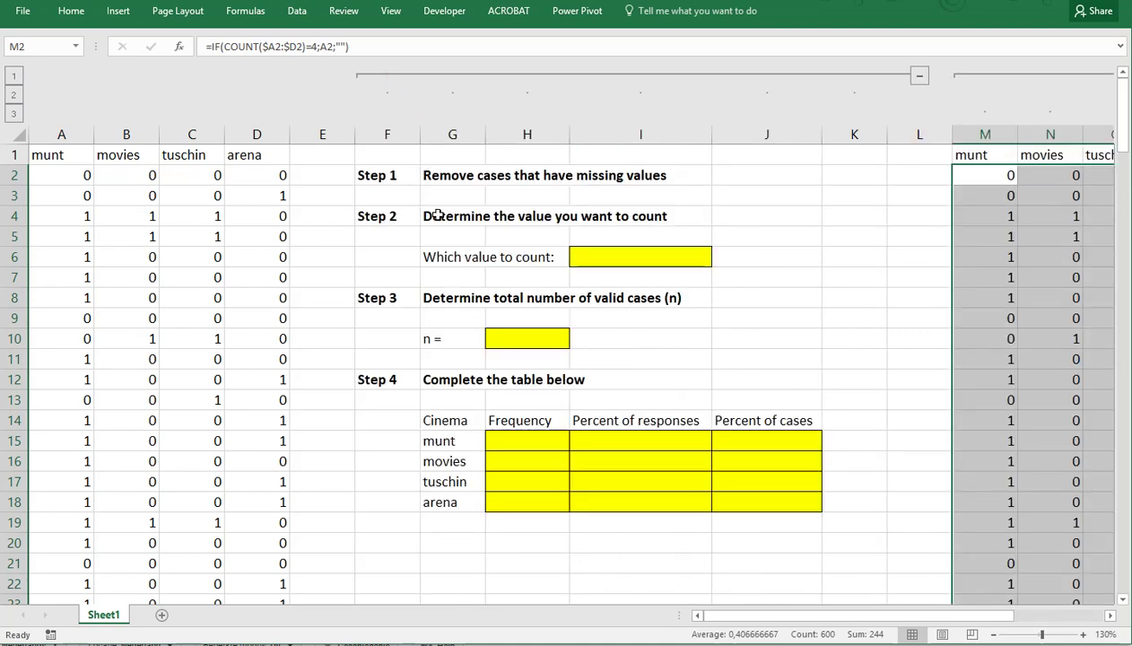
Step: Enter 1 in I6 as the Step 2 value to count
{"action": "left_click", "coordinate": [594, 256]}
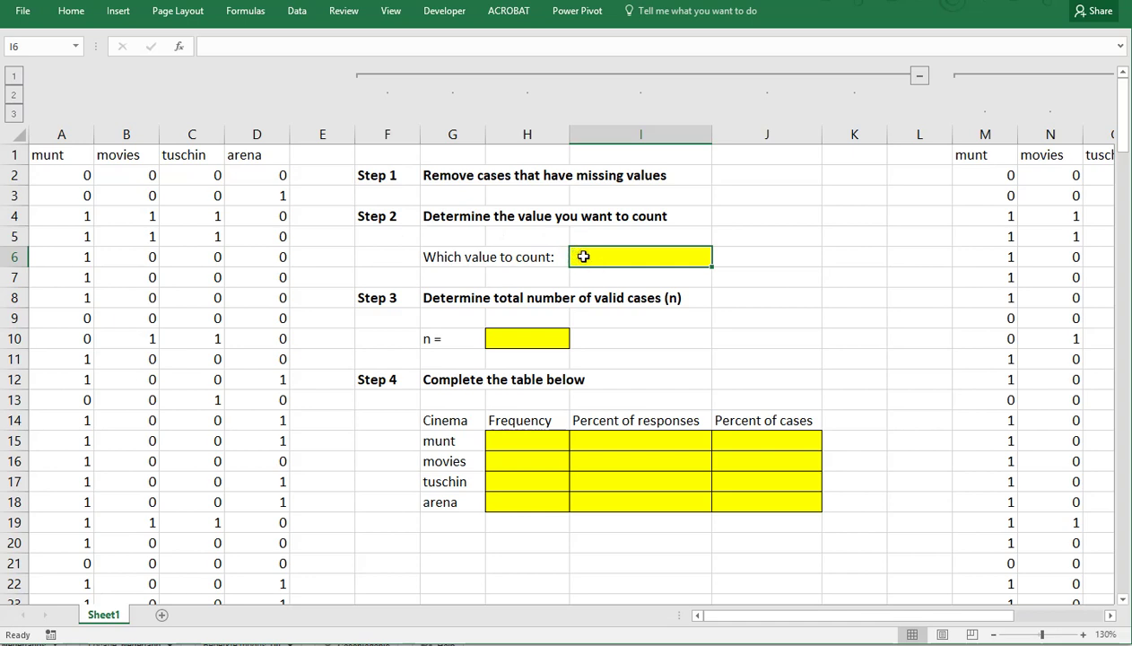
{"action": "type", "text": "1"}
{"action": "left_click", "coordinate": [464, 281]}
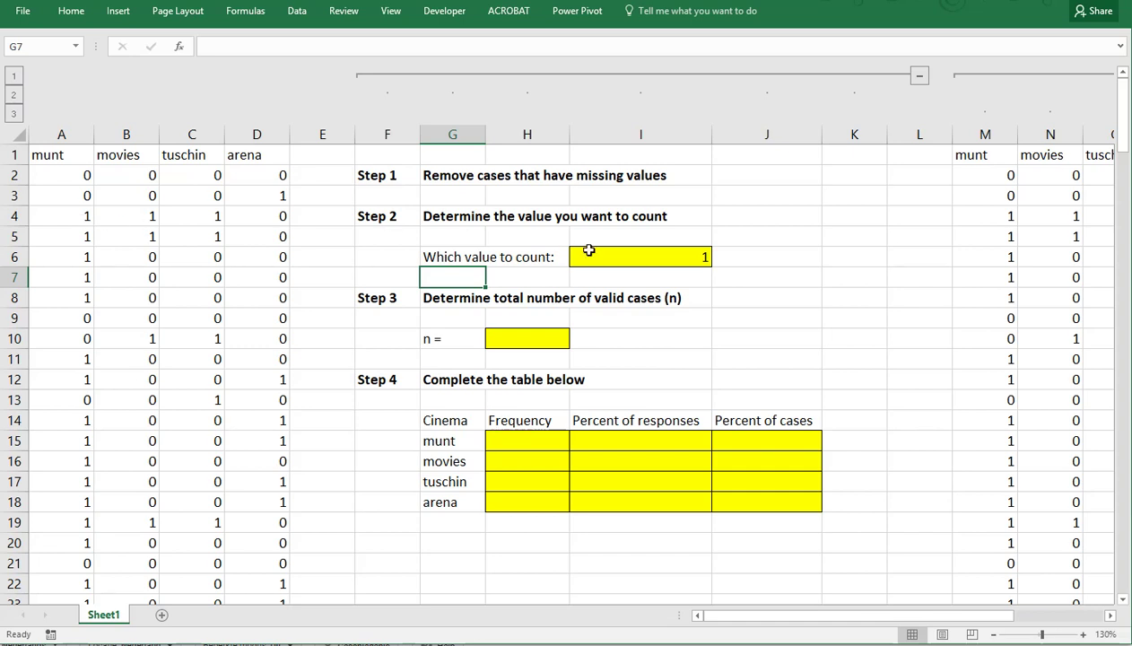
{"action": "left_click", "coordinate": [642, 255]}
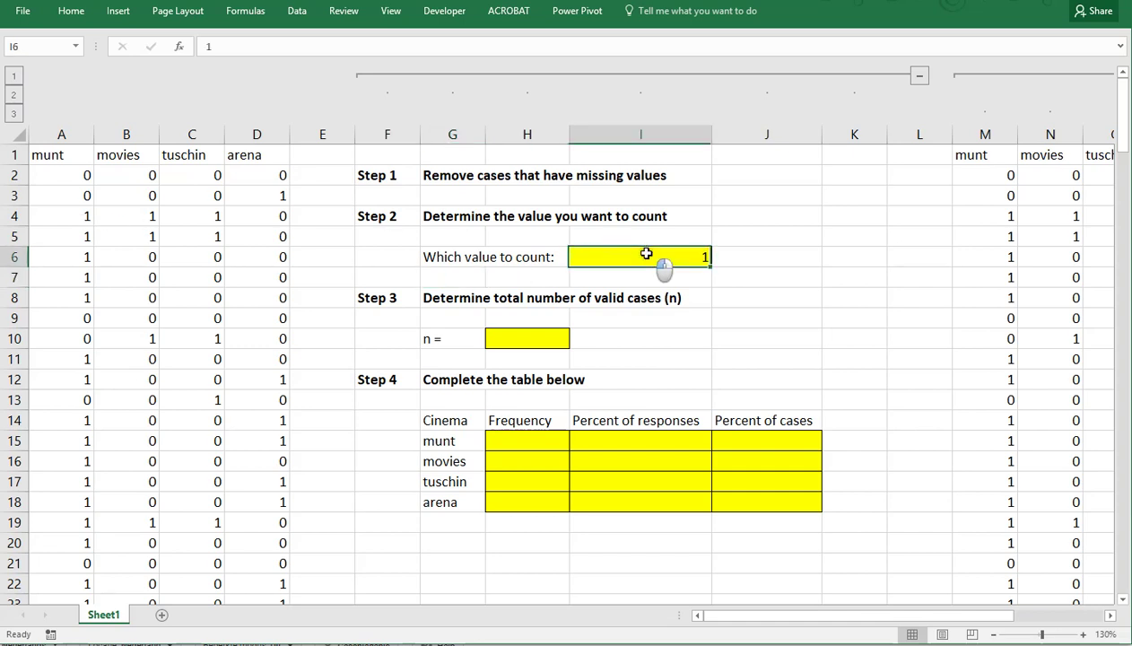
Step: Enter =count(A:A) in H10 to get n = 150 valid cases
{"action": "left_click", "coordinate": [520, 338]}
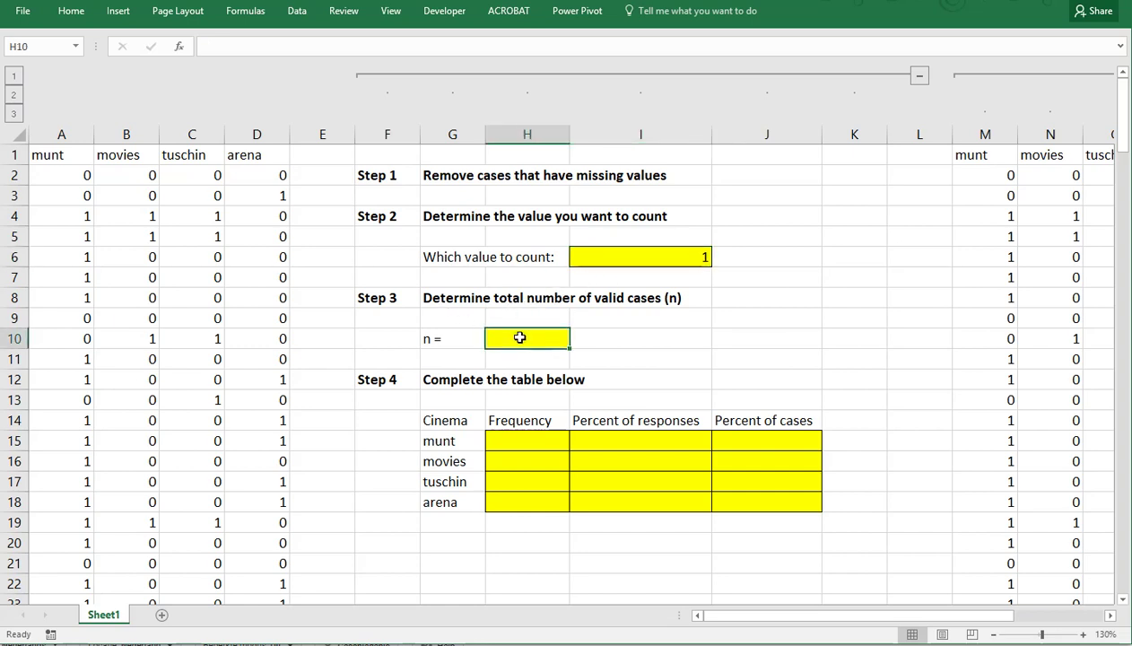
{"action": "type", "text": "=cou"}
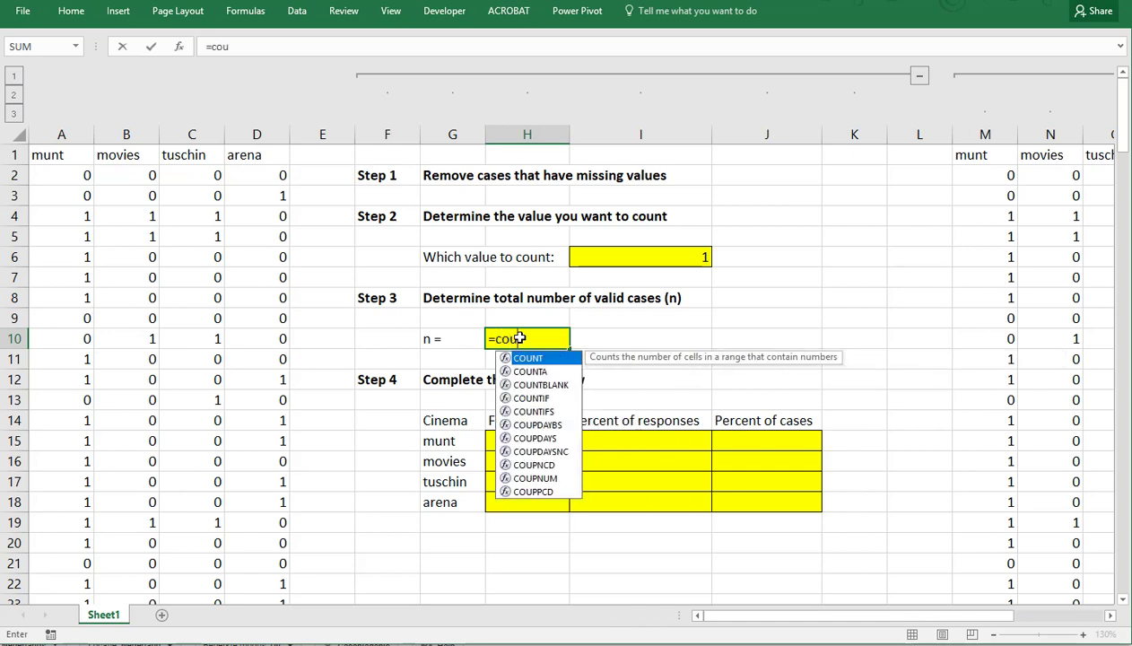
{"action": "type", "text": "nt("}
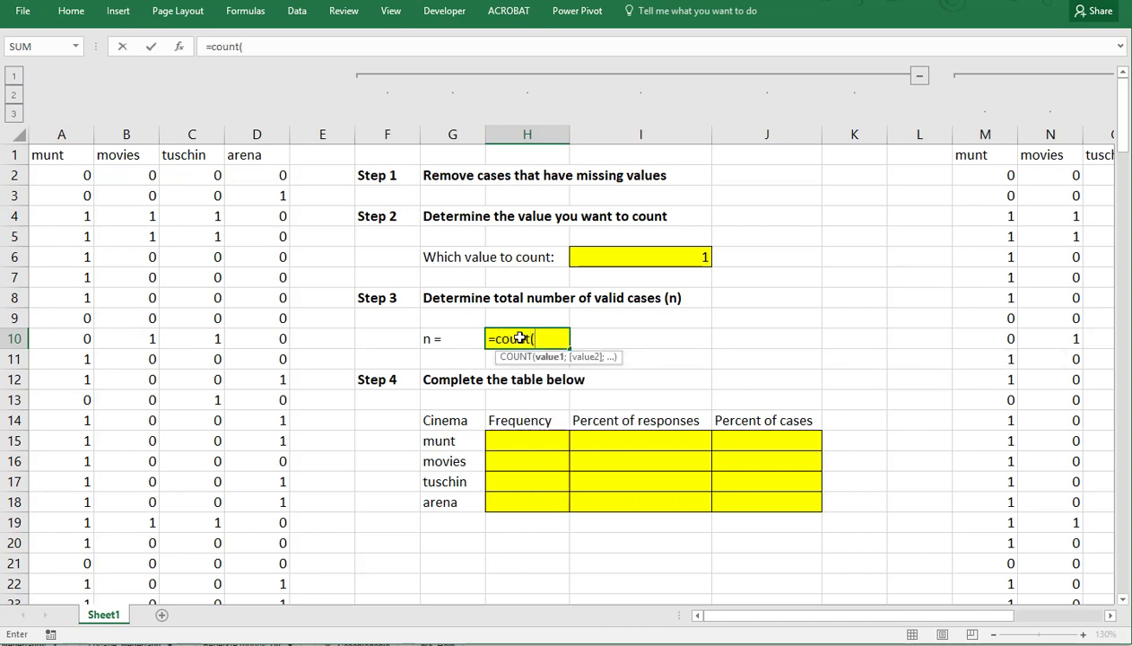
{"action": "type", "text": "A:A)"}
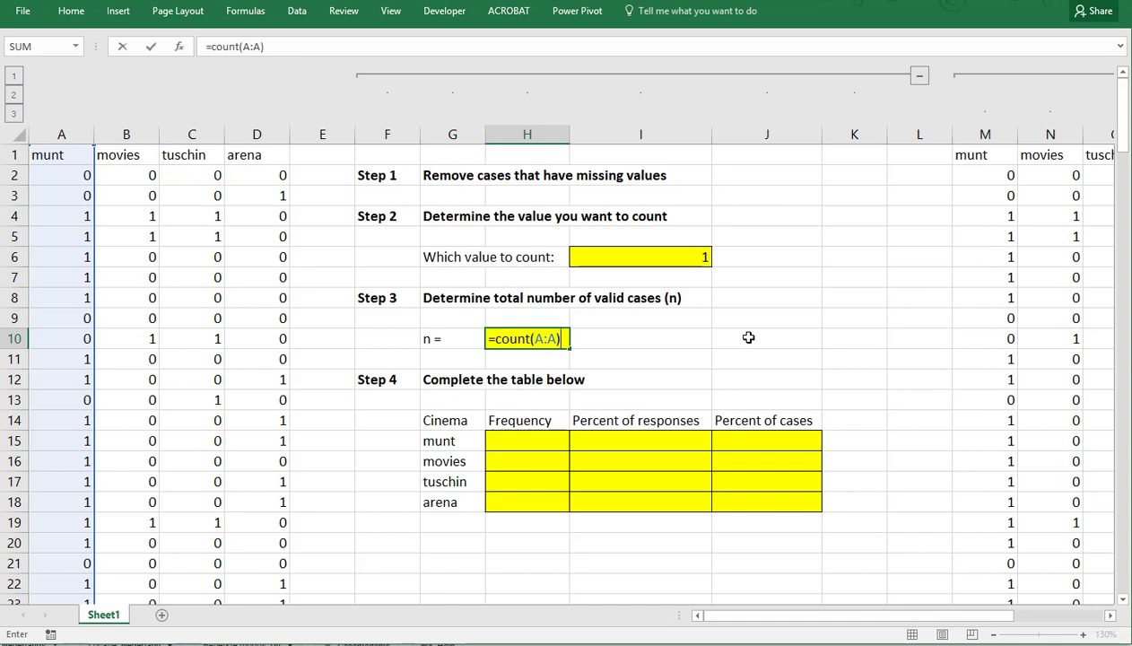
{"action": "key", "text": "Return"}
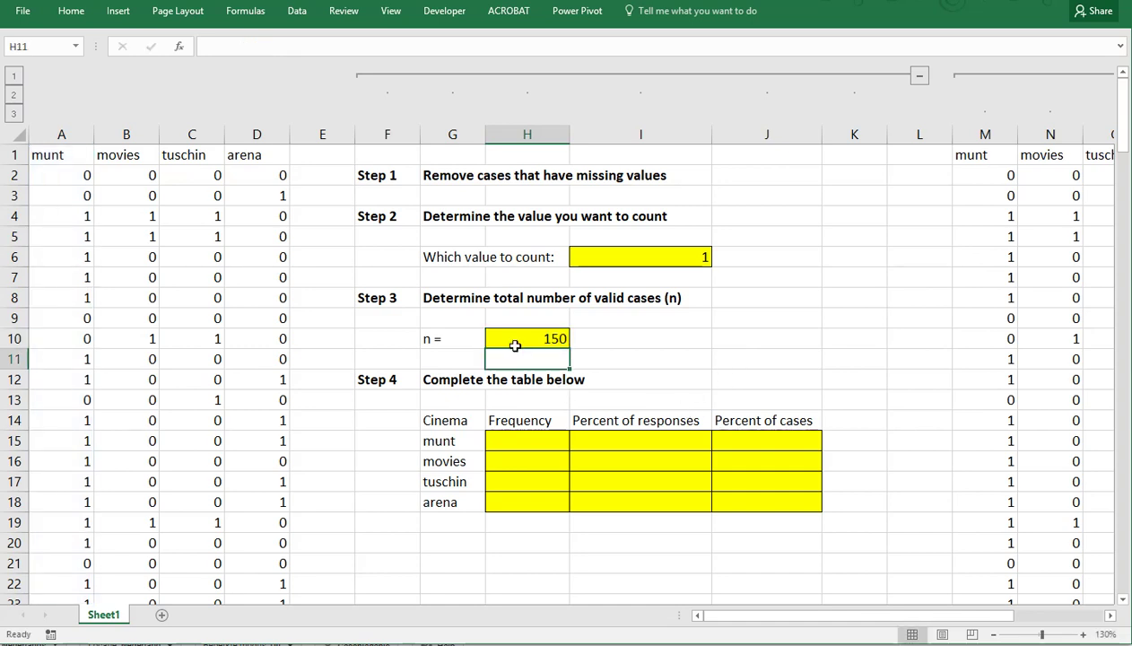
Step: Enter =COUNTIF(A:A;$I$6) in H15 for munt's frequency of 81
{"action": "left_click", "coordinate": [515, 442]}
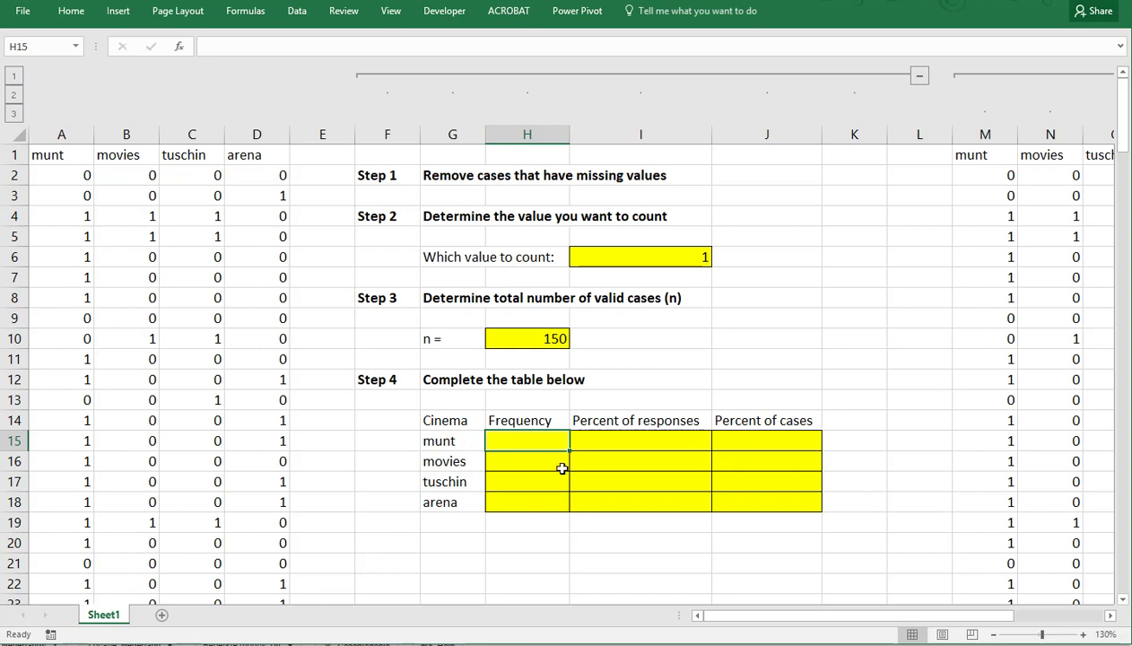
{"action": "type", "text": "=count"}
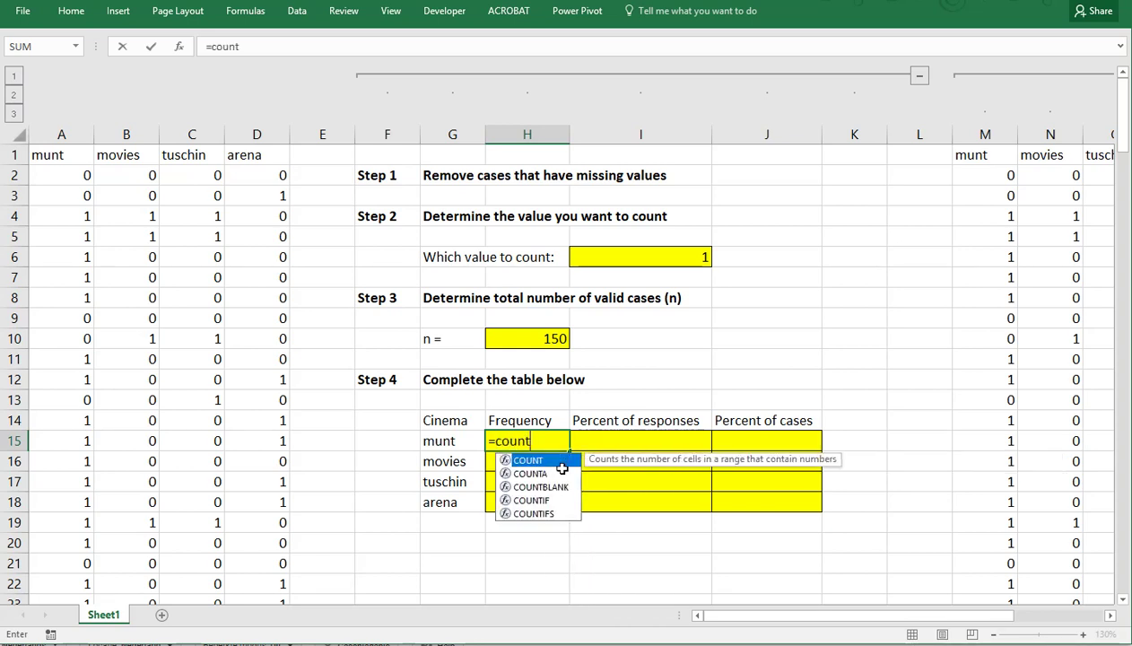
{"action": "type", "text": "if("}
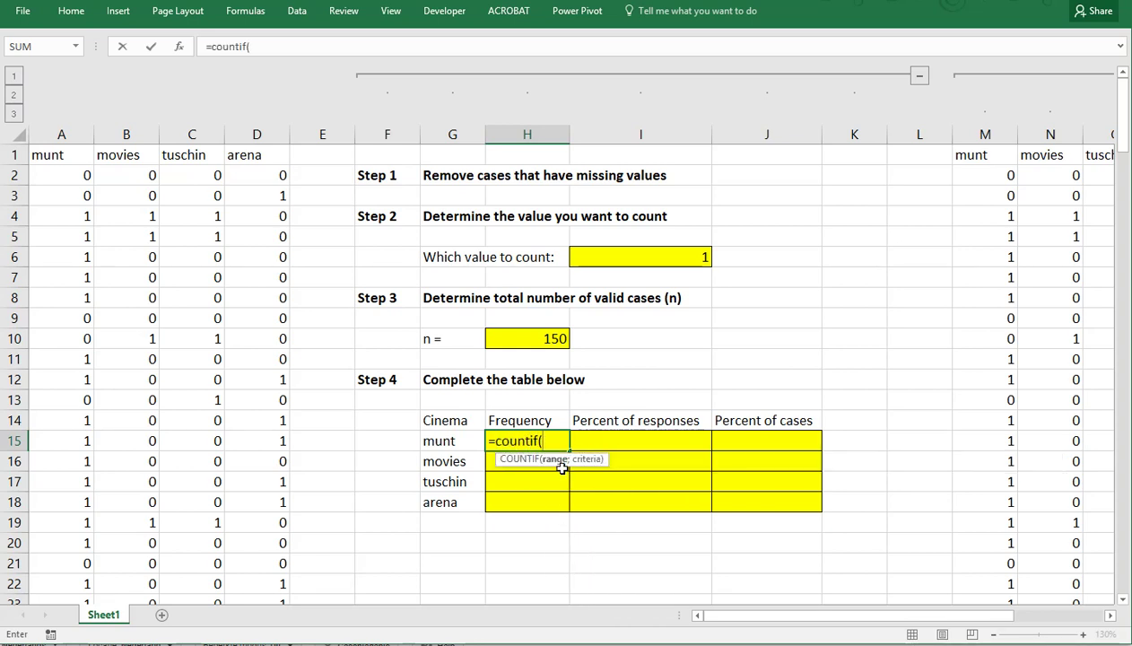
{"action": "left_click", "coordinate": [68, 135]}
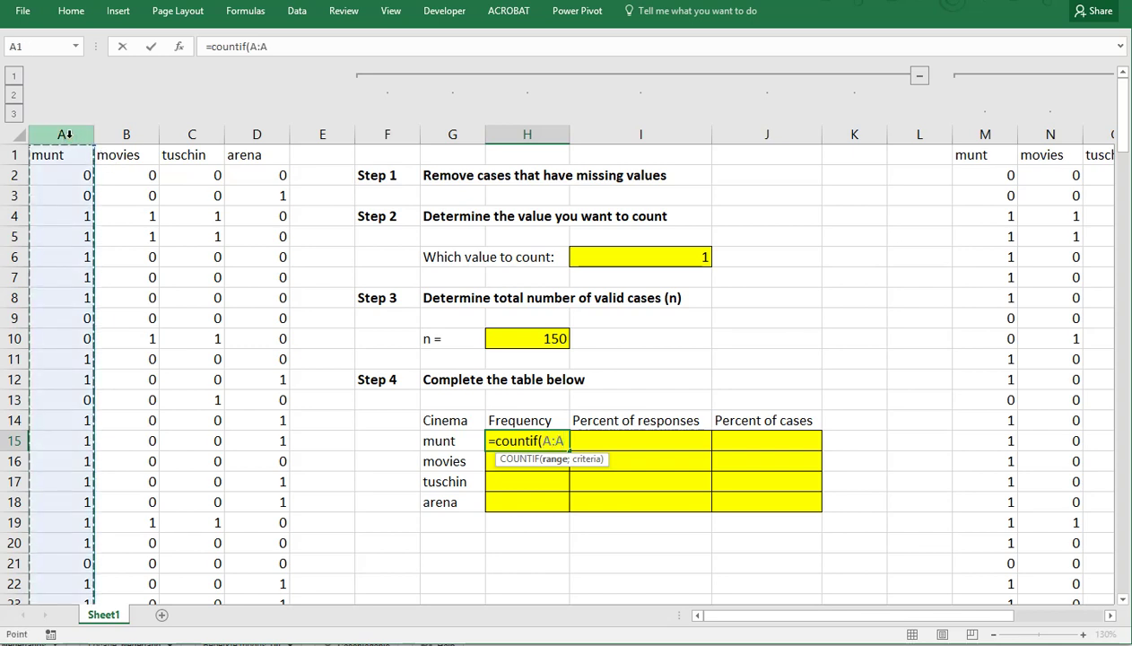
{"action": "type", "text": ";"}
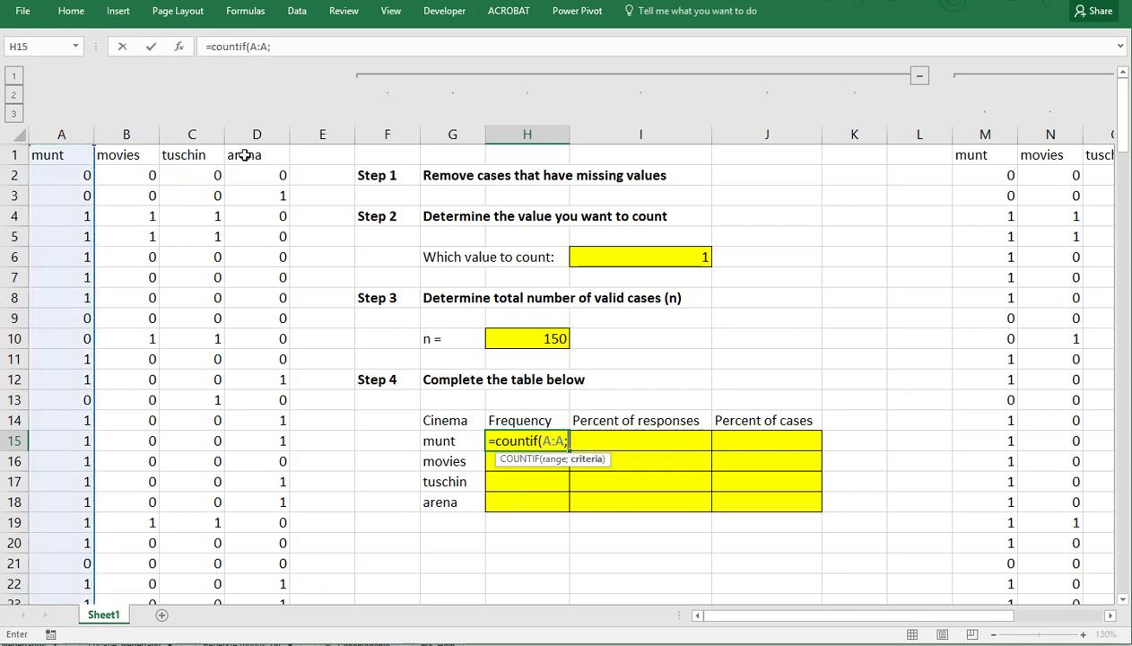
{"action": "left_click", "coordinate": [617, 257]}
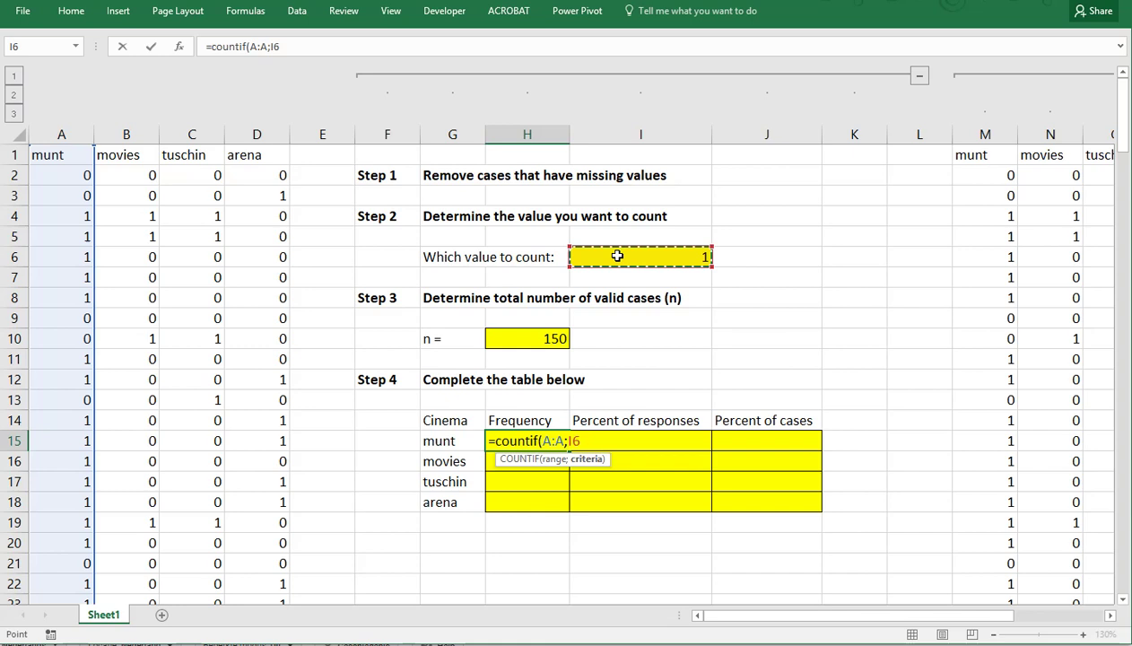
{"action": "key", "text": "F4"}
{"action": "key", "text": "Return"}
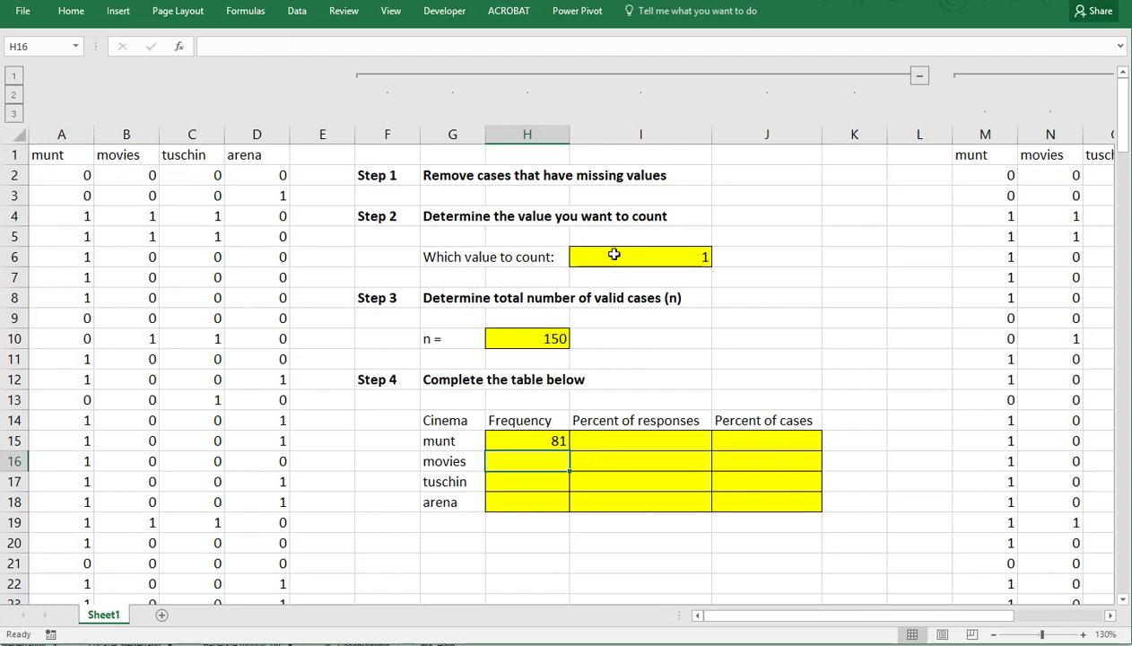
Step: Copy the munt formula down to H18 and point movies' count at column B, giving 45
{"action": "left_click", "coordinate": [556, 437]}
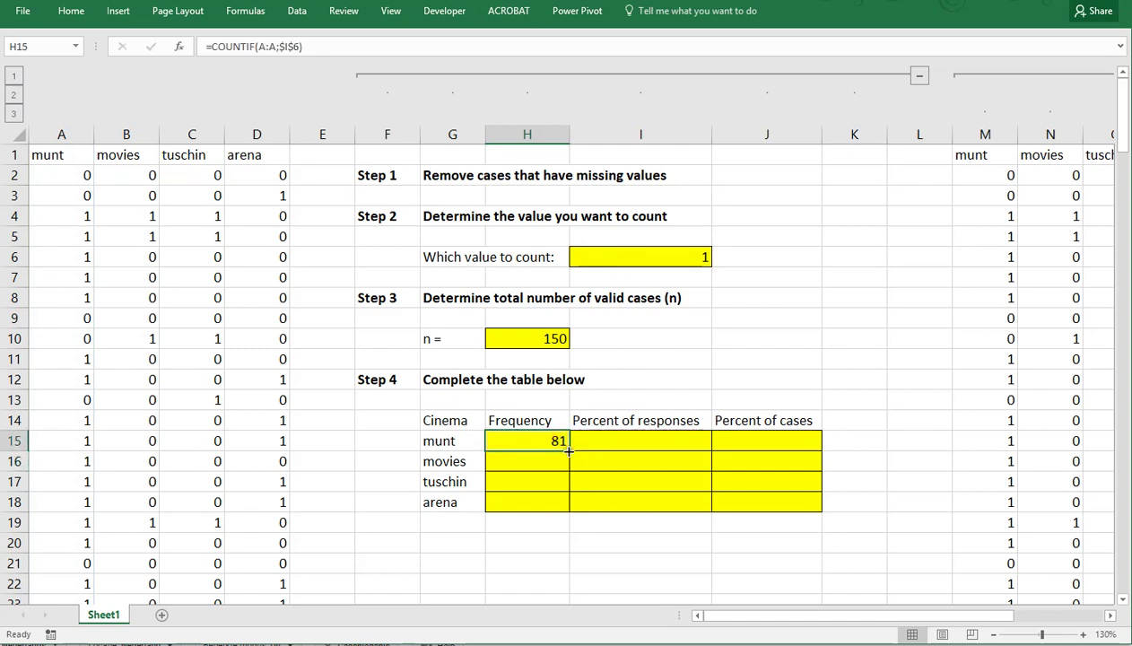
{"action": "left_click_drag", "start_coordinate": [569, 451], "coordinate": [569, 504]}
{"action": "left_click", "coordinate": [527, 462]}
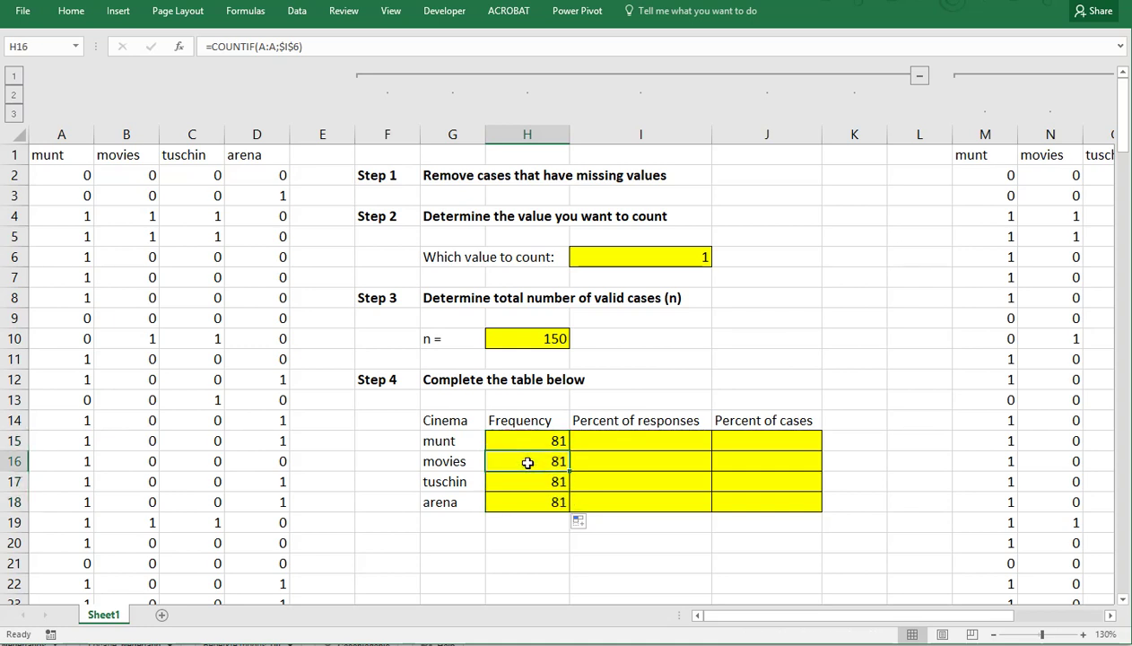
{"action": "double_click", "coordinate": [527, 464]}
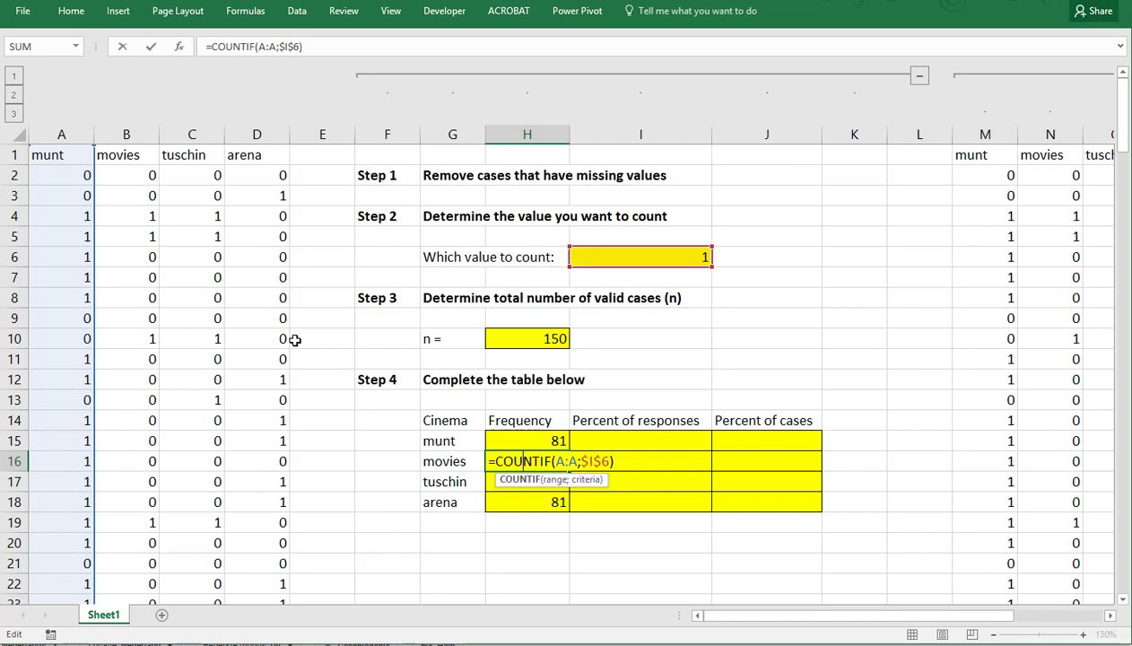
{"action": "left_click_drag", "start_coordinate": [93, 251], "coordinate": [128, 255]}
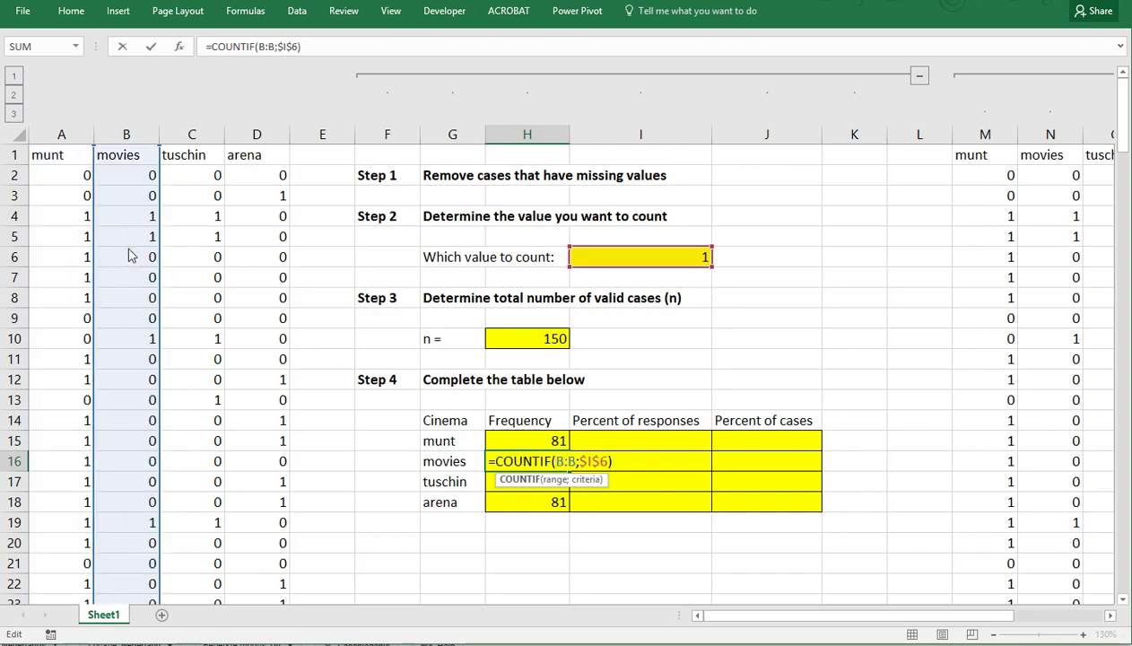
{"action": "key", "text": "Return"}
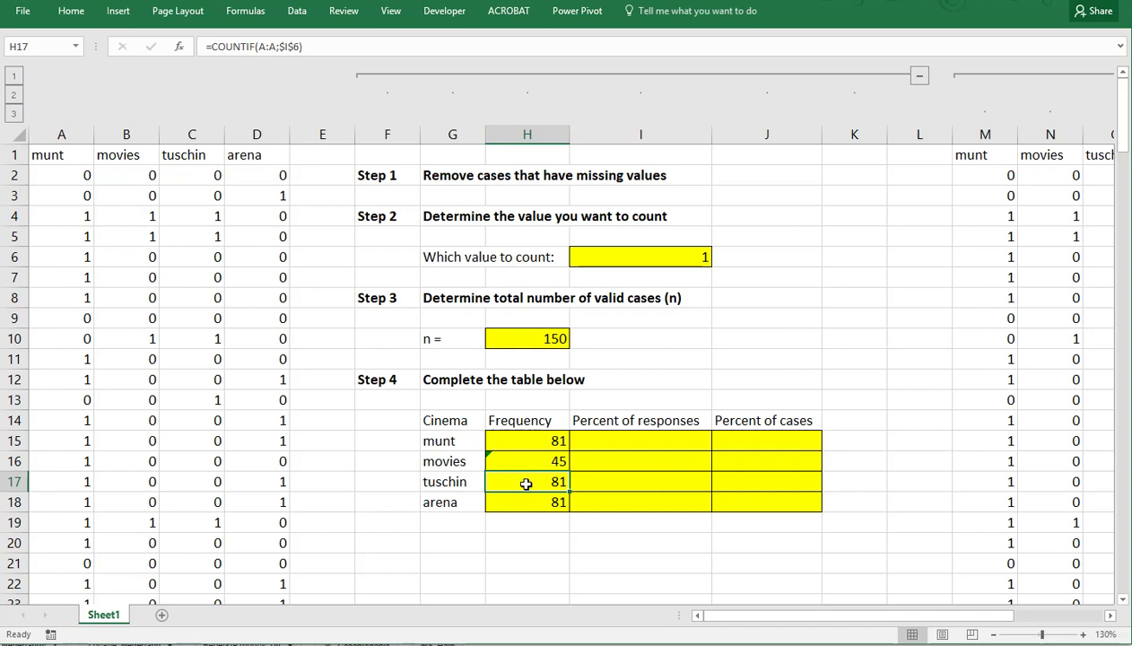
Step: Point tuschin's and arena's counts at columns C and D, giving 61 and 57
{"action": "double_click", "coordinate": [527, 484]}
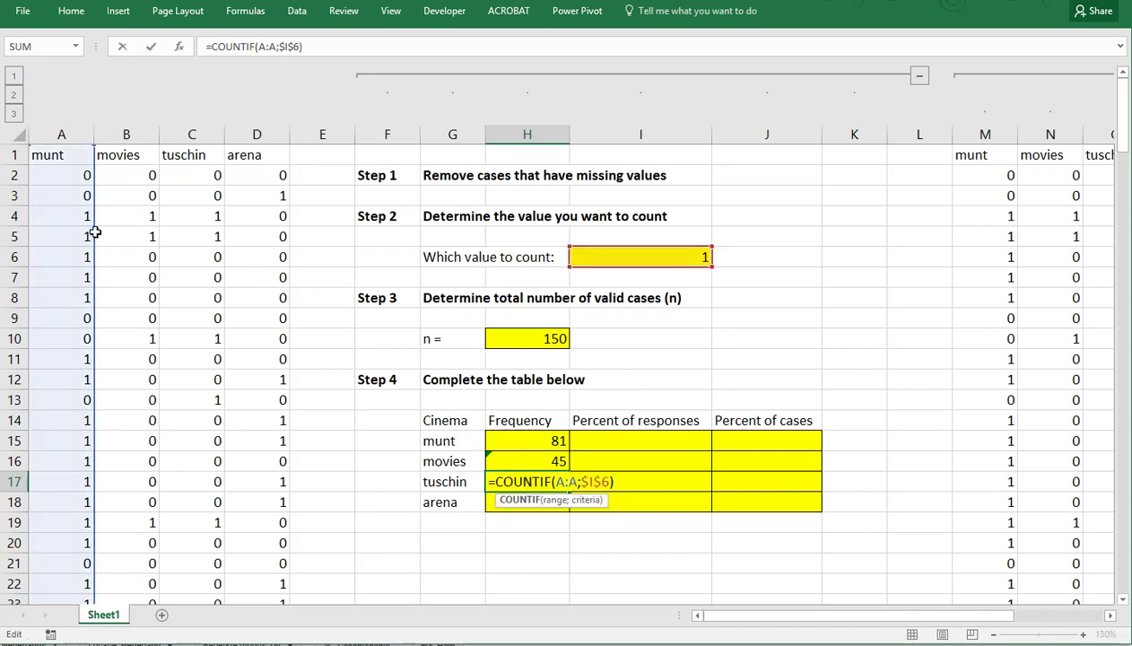
{"action": "left_click_drag", "start_coordinate": [95, 234], "coordinate": [190, 238]}
{"action": "key", "text": "Return"}
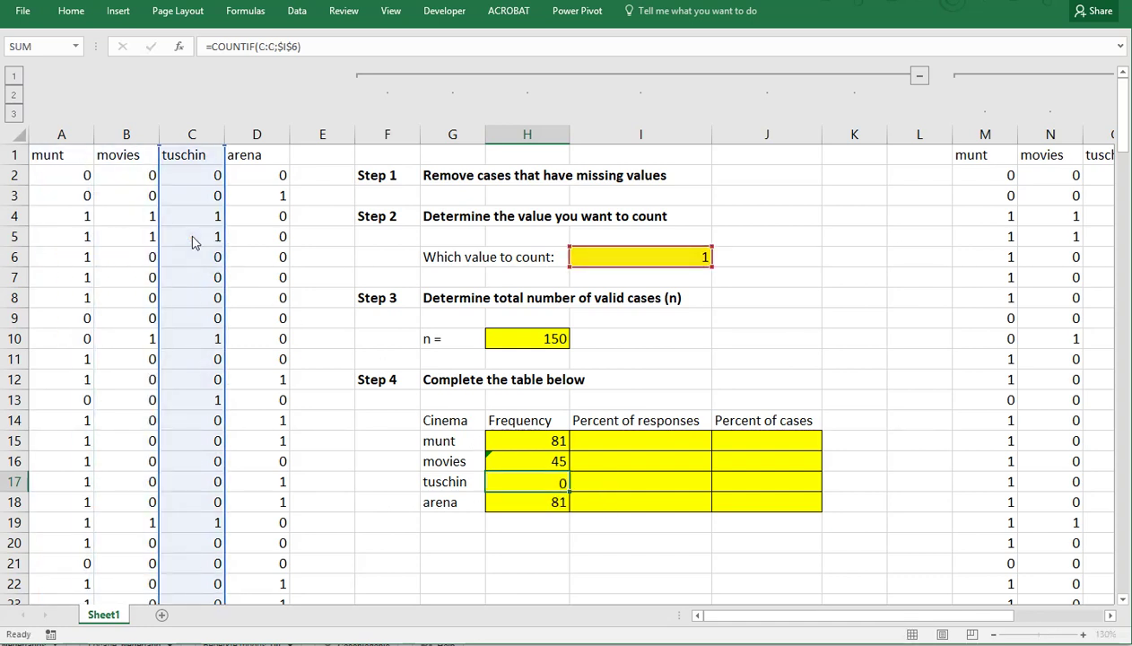
{"action": "key", "text": "Return"}
{"action": "double_click", "coordinate": [518, 499]}
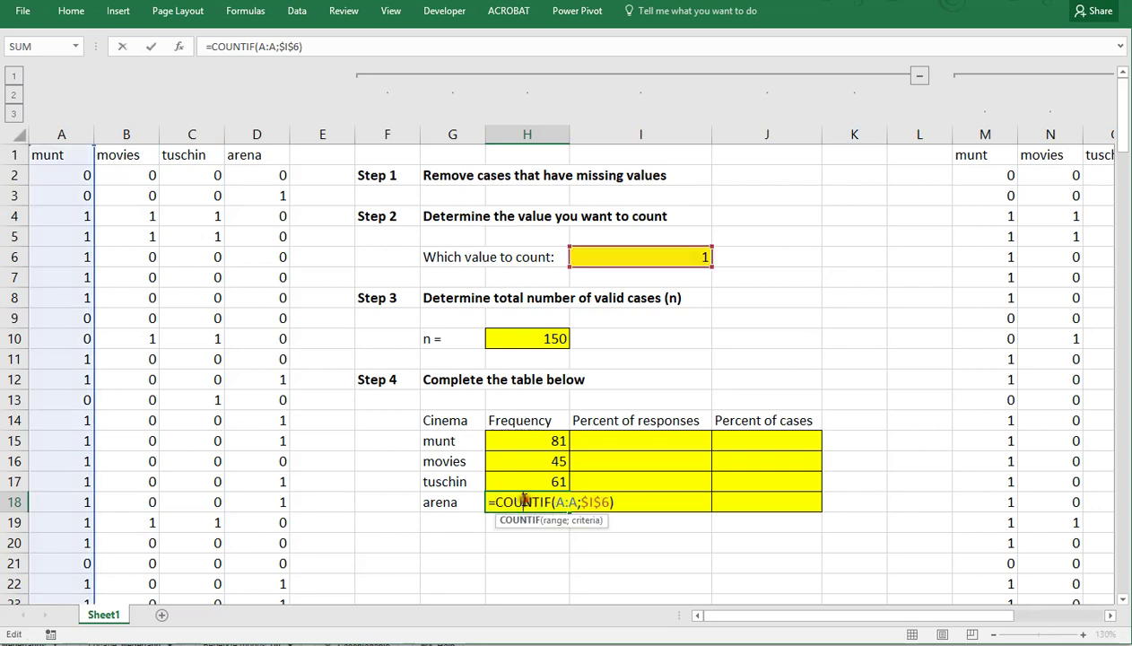
{"action": "left_click_drag", "start_coordinate": [95, 279], "coordinate": [266, 289]}
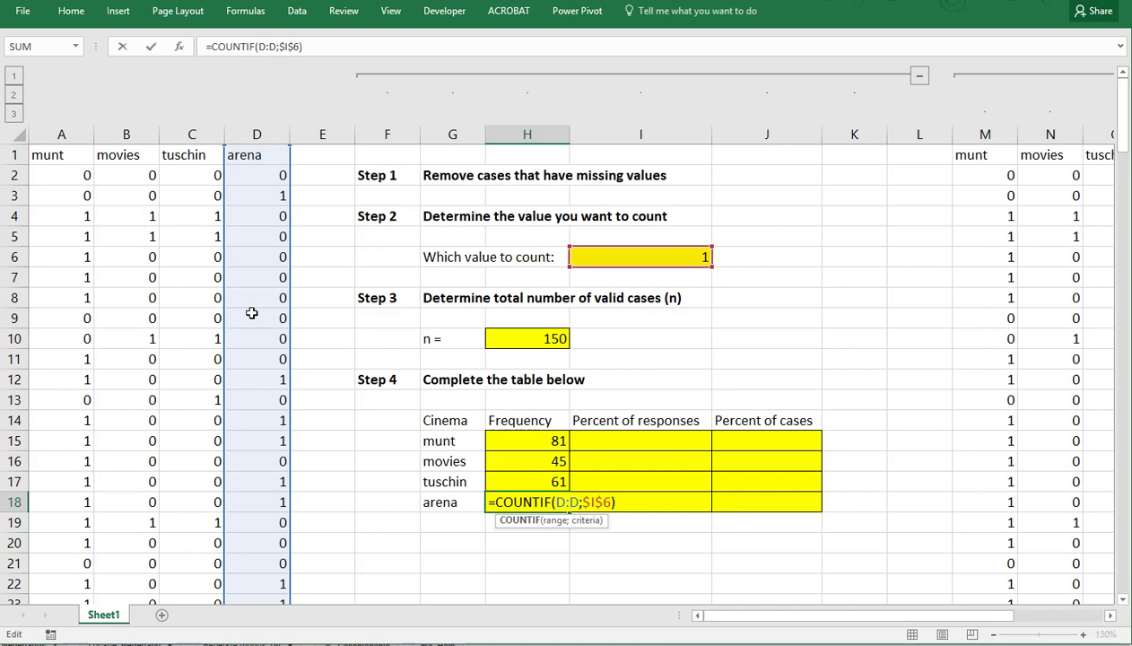
{"action": "key", "text": "Return"}
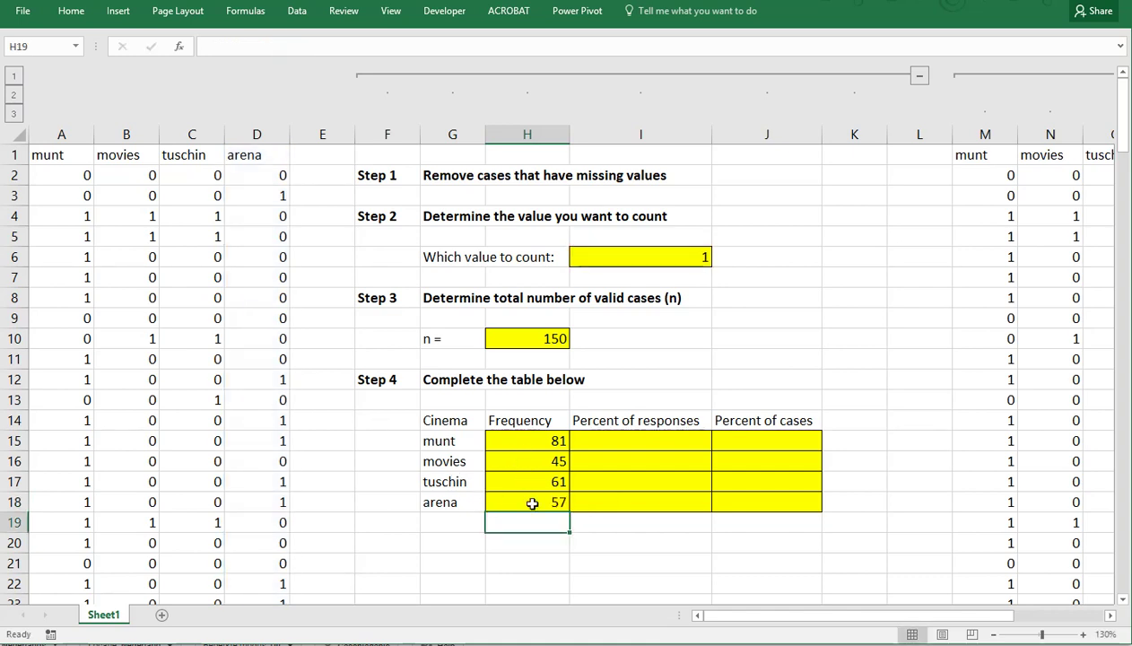
Step: AutoSum H15:H18 into H19 for a total of 244, then check n's formula in H10
{"action": "key", "text": "alt+equal"}
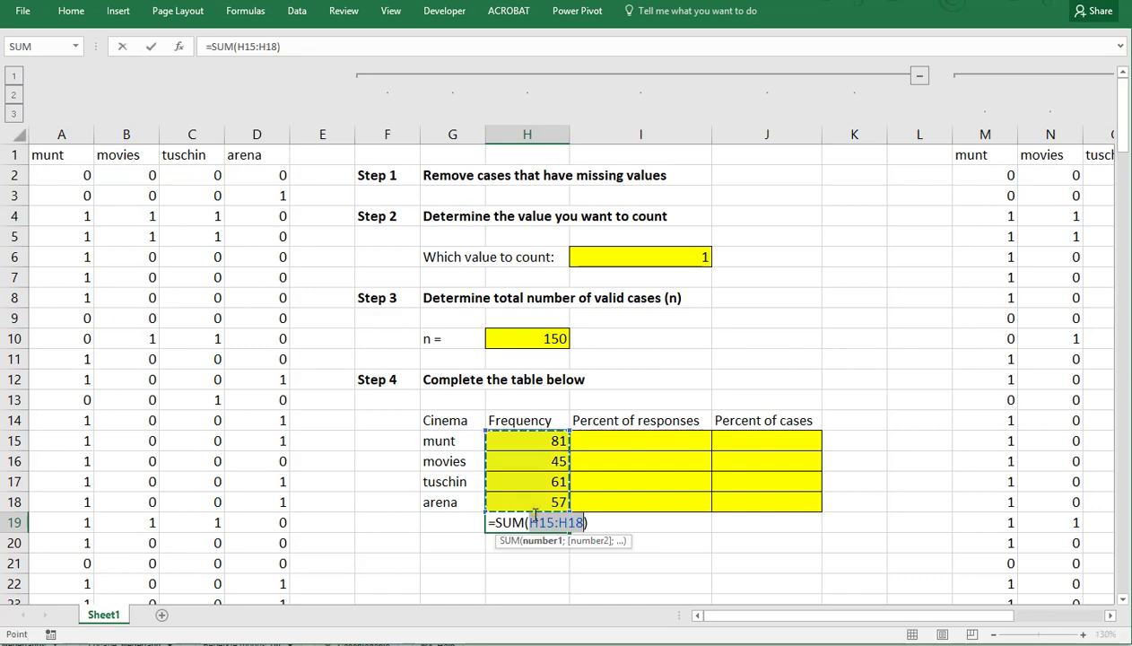
{"action": "key", "text": "Return"}
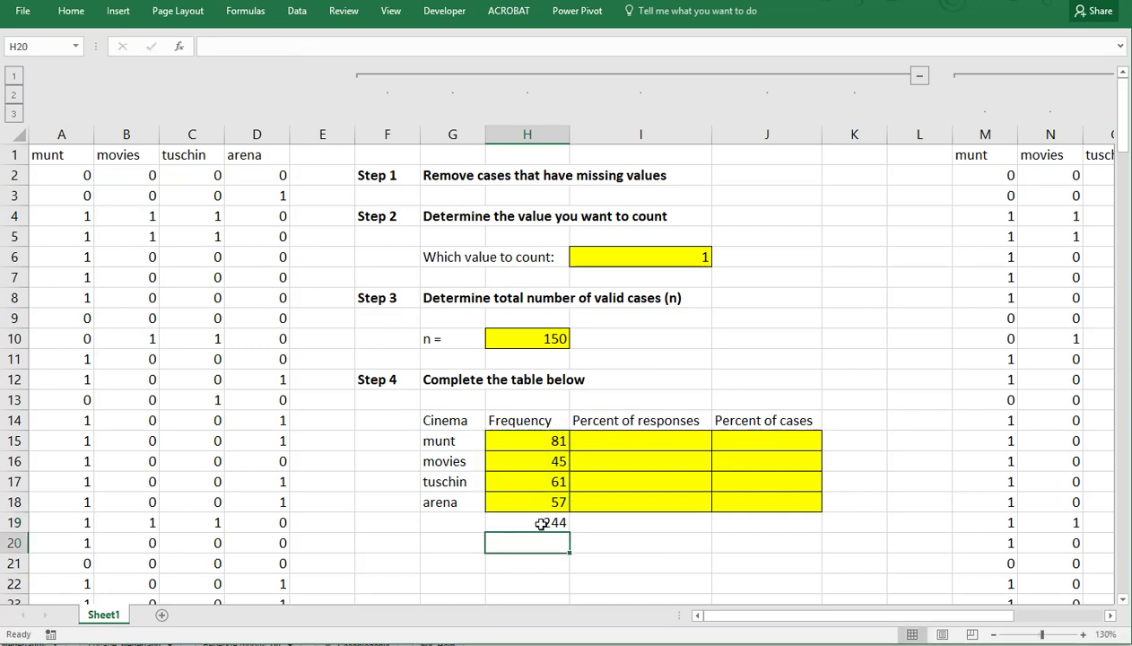
{"action": "left_click", "coordinate": [560, 524]}
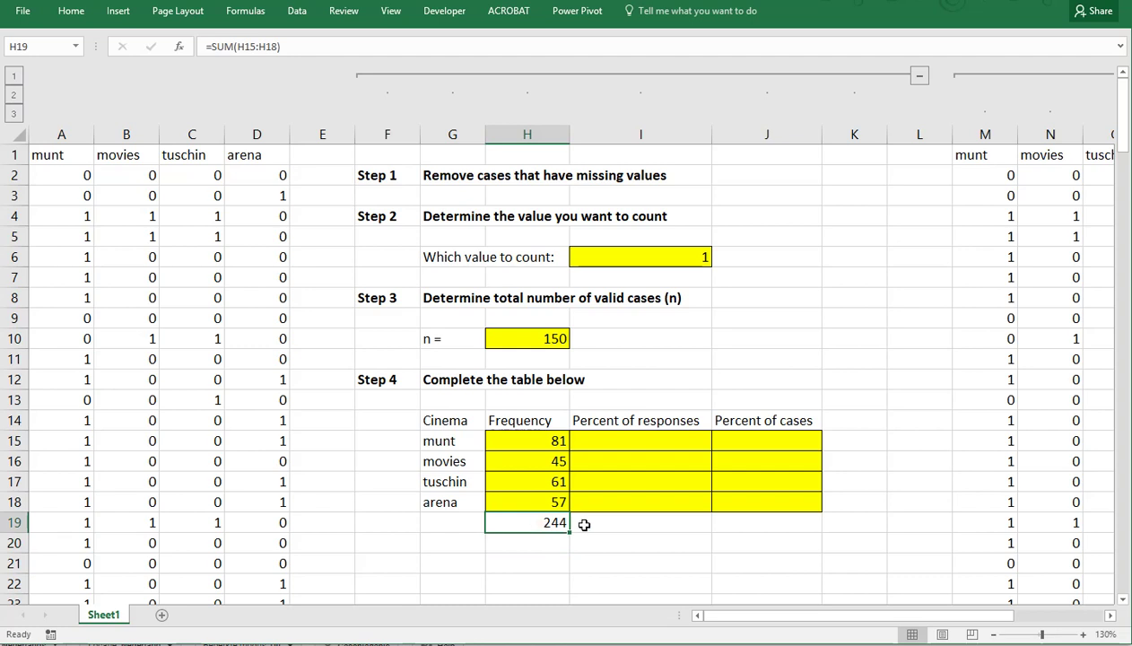
{"action": "left_click", "coordinate": [545, 347]}
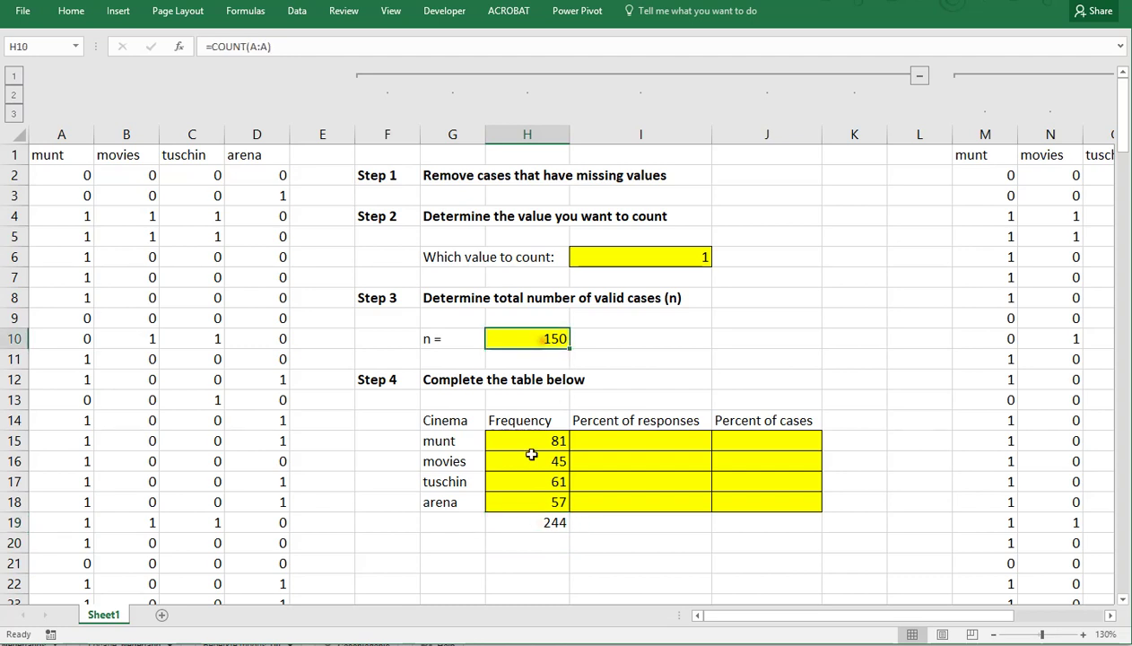
{"action": "left_click", "coordinate": [529, 527]}
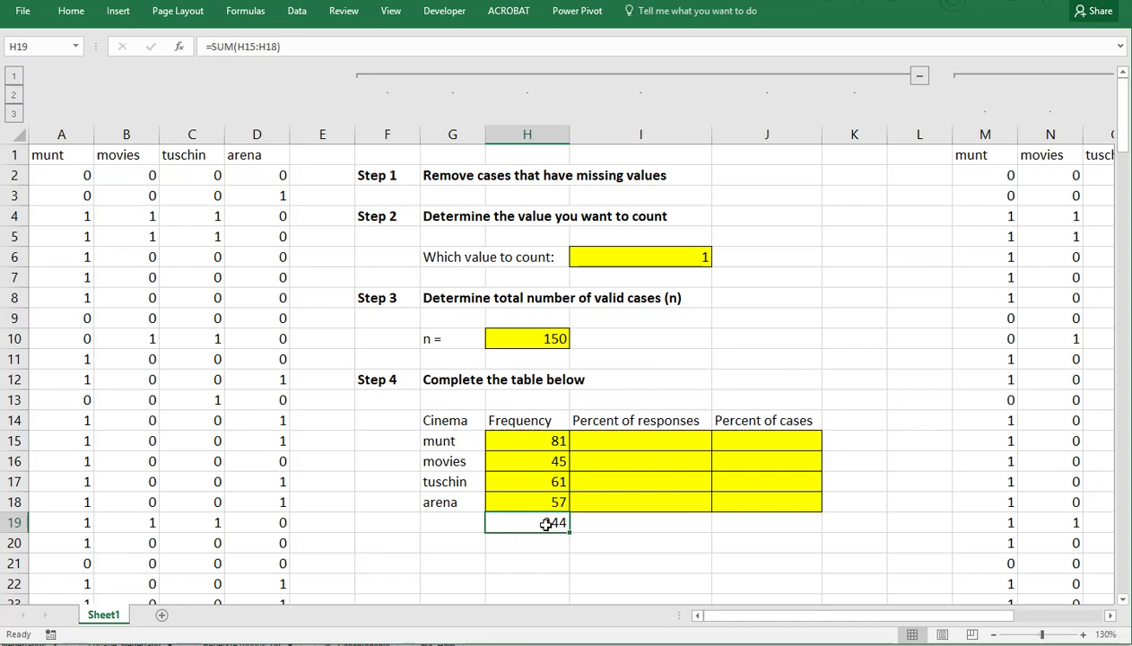
Step: Enter =H15/$H$19 in I15 and format it as a percentage, showing 33%
{"action": "left_click", "coordinate": [595, 445]}
{"action": "type", "text": "="}
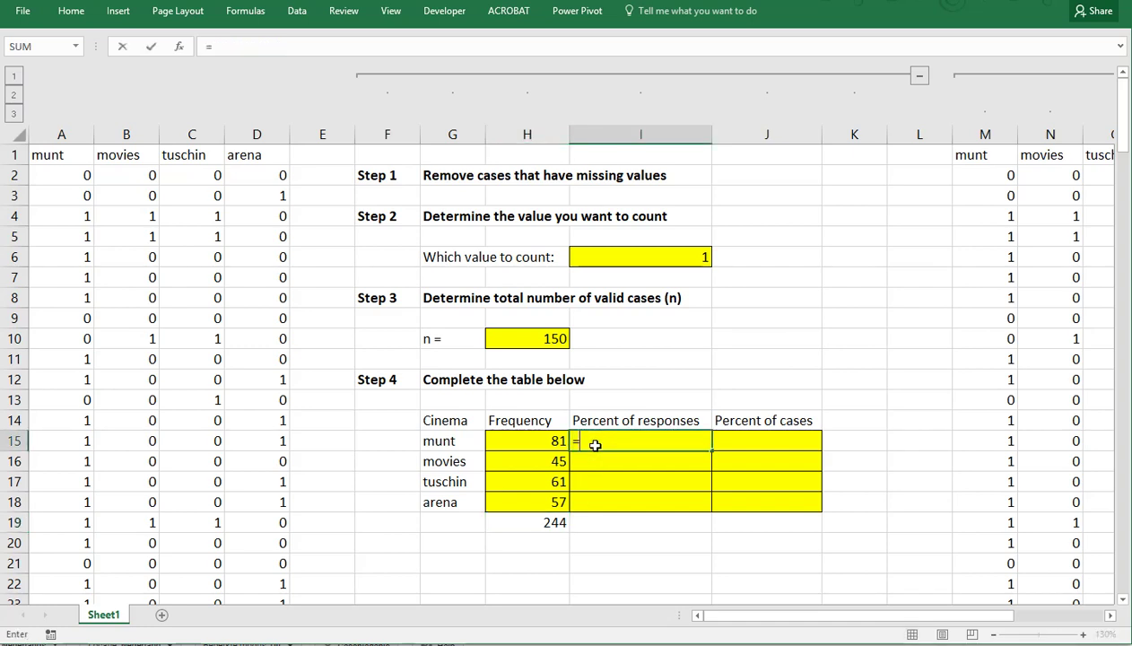
{"action": "left_click", "coordinate": [537, 444]}
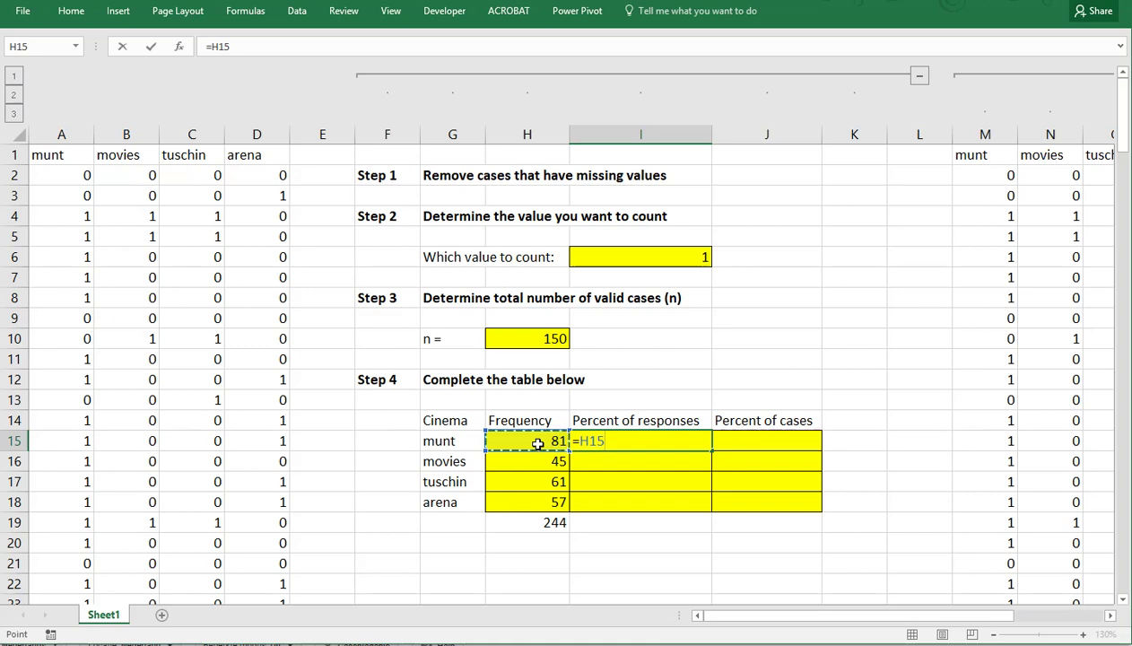
{"action": "type", "text": "/"}
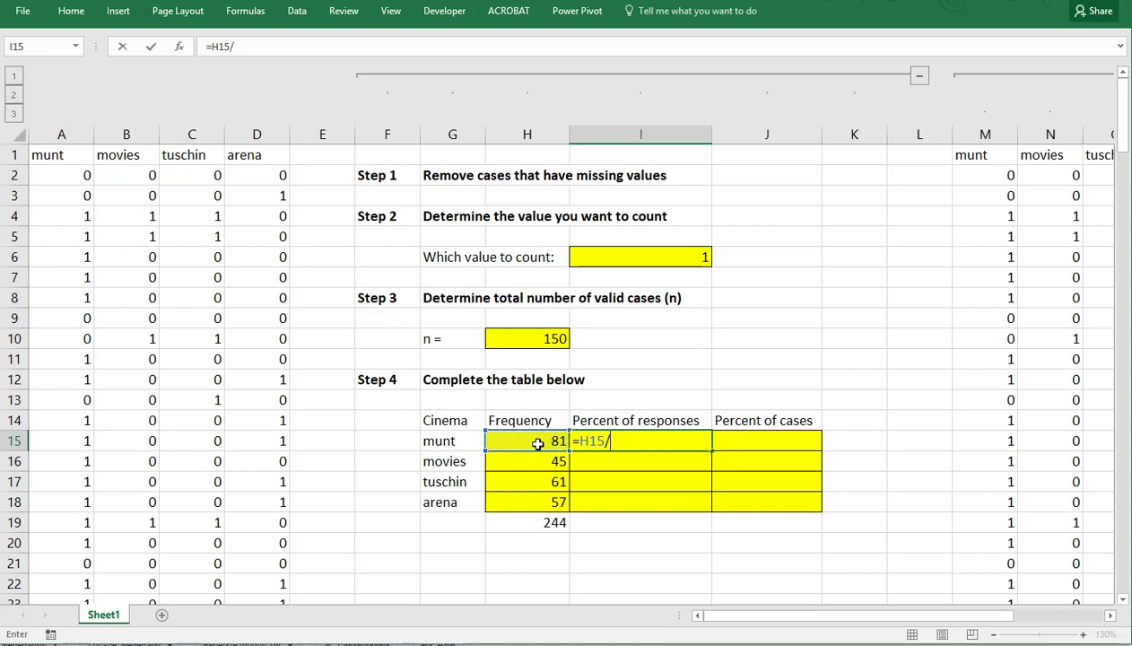
{"action": "left_click", "coordinate": [535, 522]}
{"action": "key", "text": "F4"}
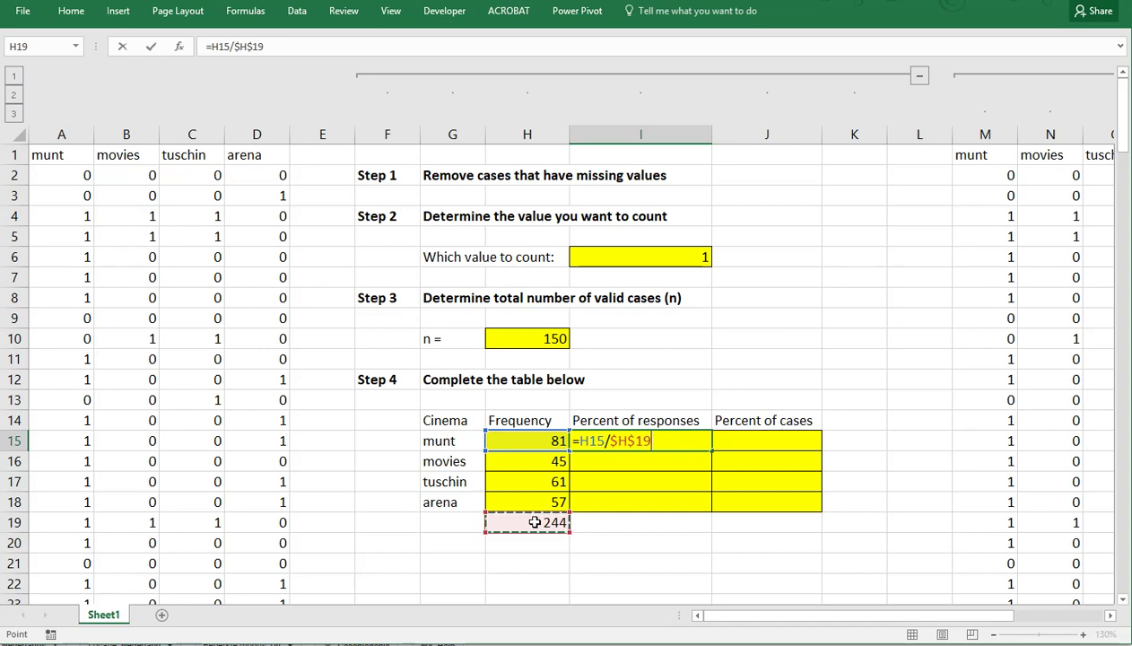
{"action": "key", "text": "ctrl+Return"}
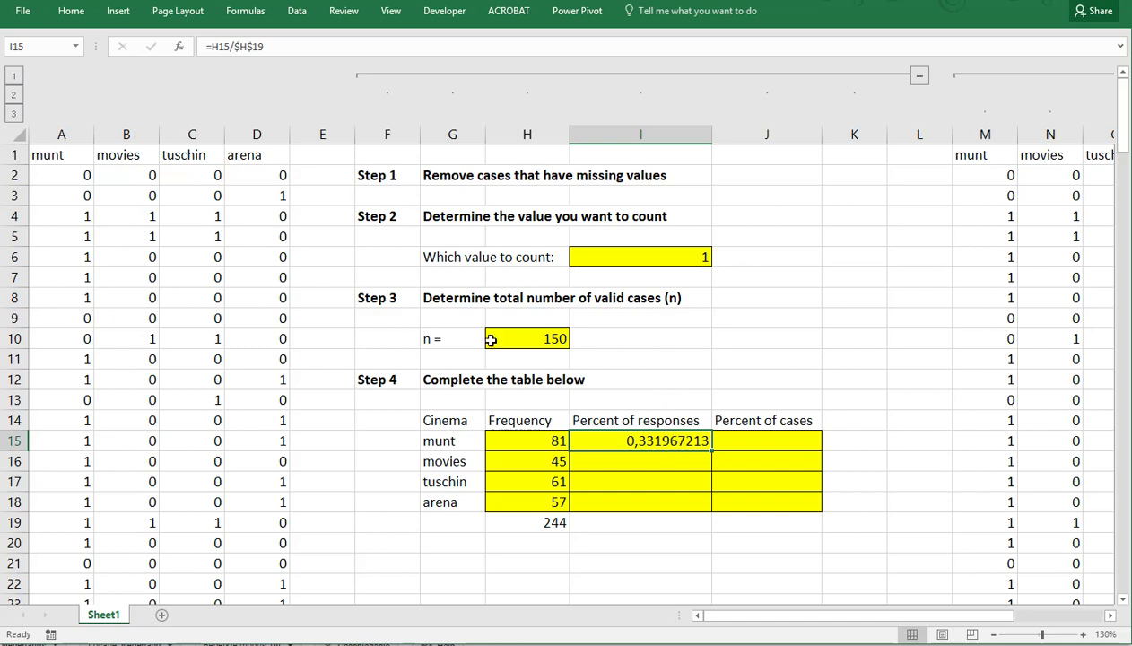
{"action": "left_click", "coordinate": [70, 15]}
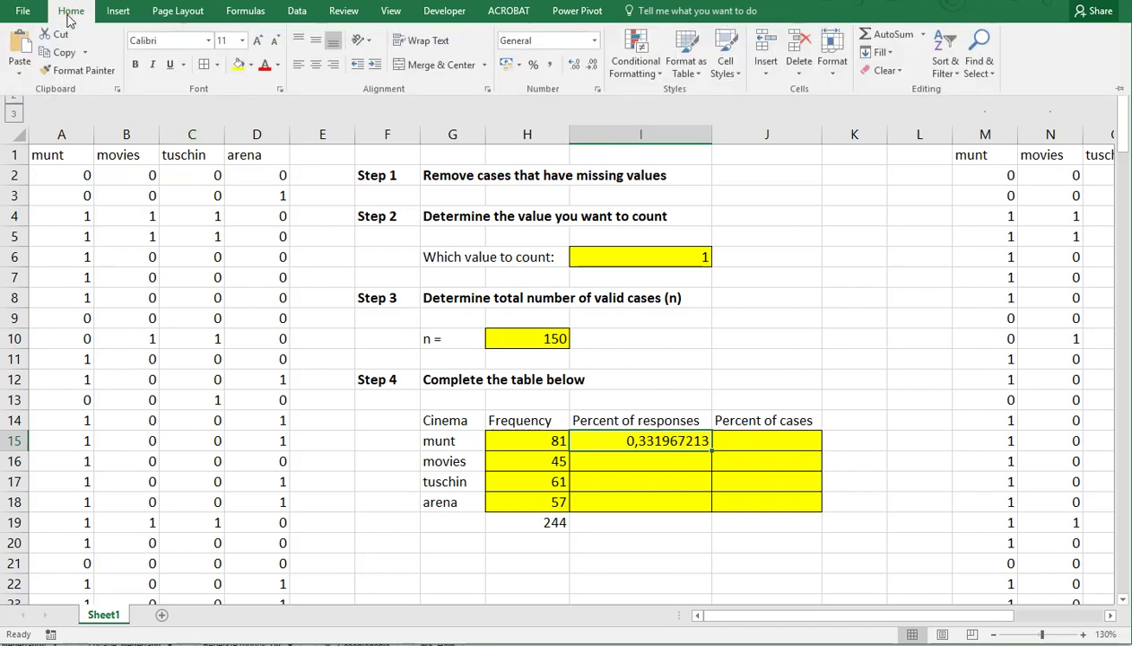
{"action": "left_click", "coordinate": [534, 68]}
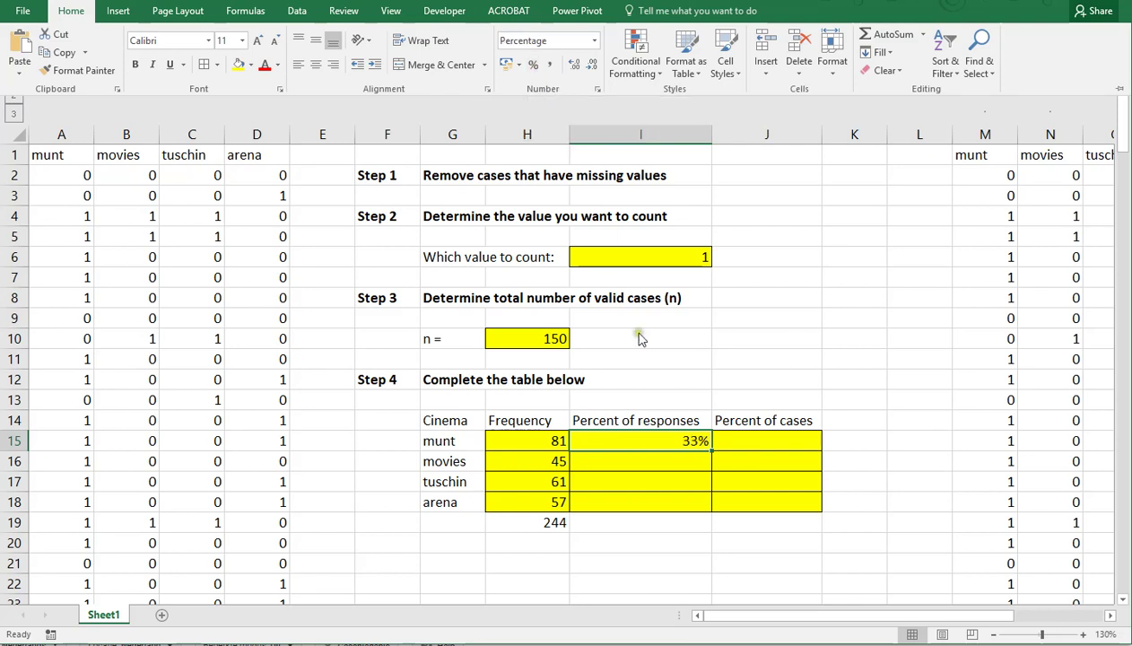
{"action": "left_click", "coordinate": [665, 382]}
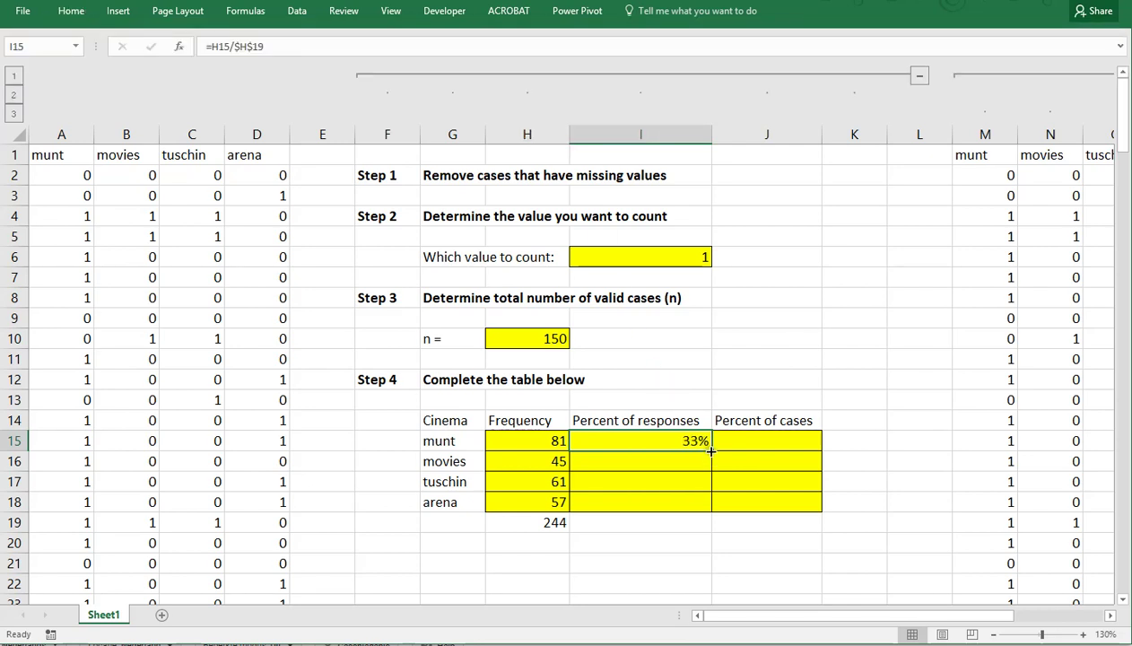
Step: Copy the percentage formula down to I18, giving 18%, 25% and 23%, and check tuschin's formula
{"action": "left_click_drag", "start_coordinate": [711, 450], "coordinate": [713, 509]}
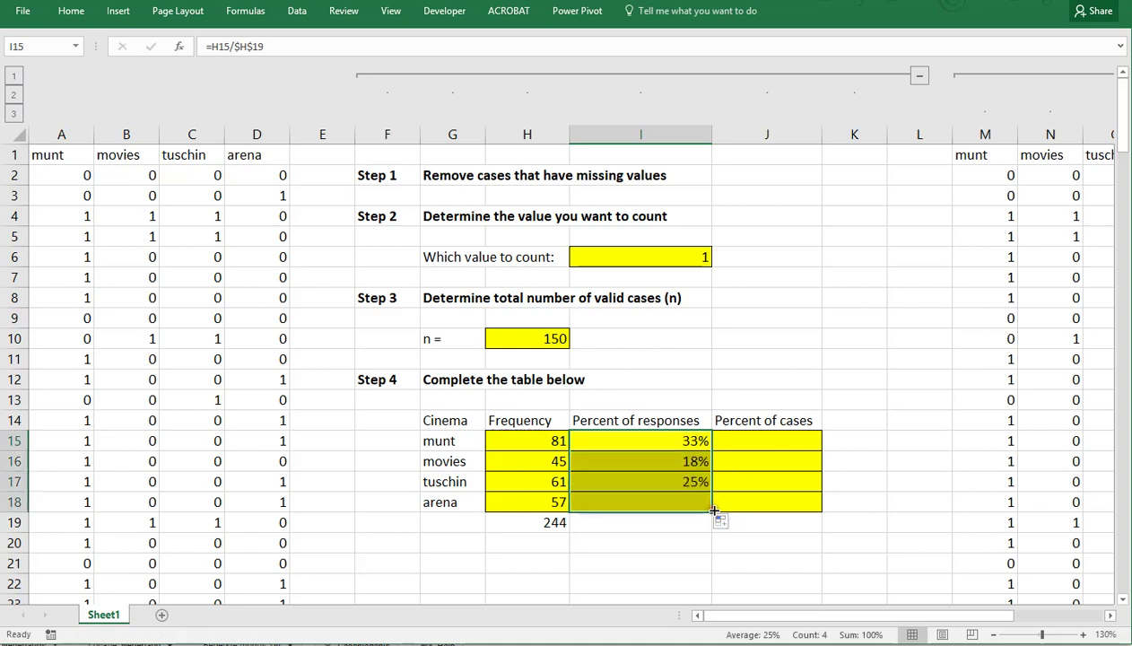
{"action": "double_click", "coordinate": [663, 483]}
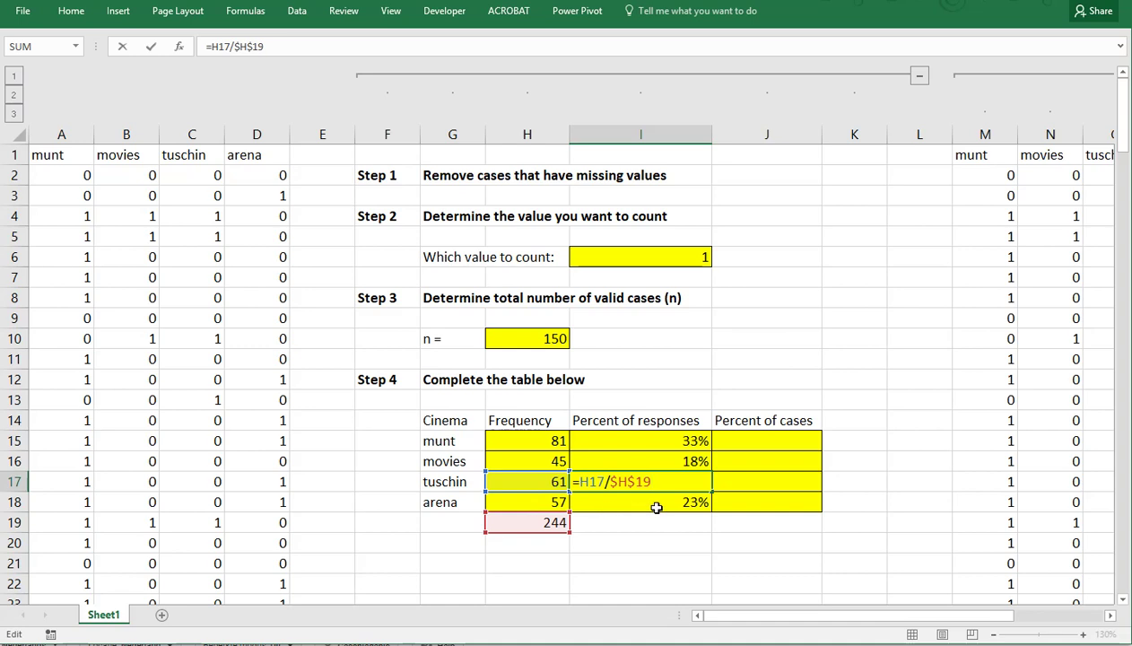
{"action": "key", "text": "Escape"}
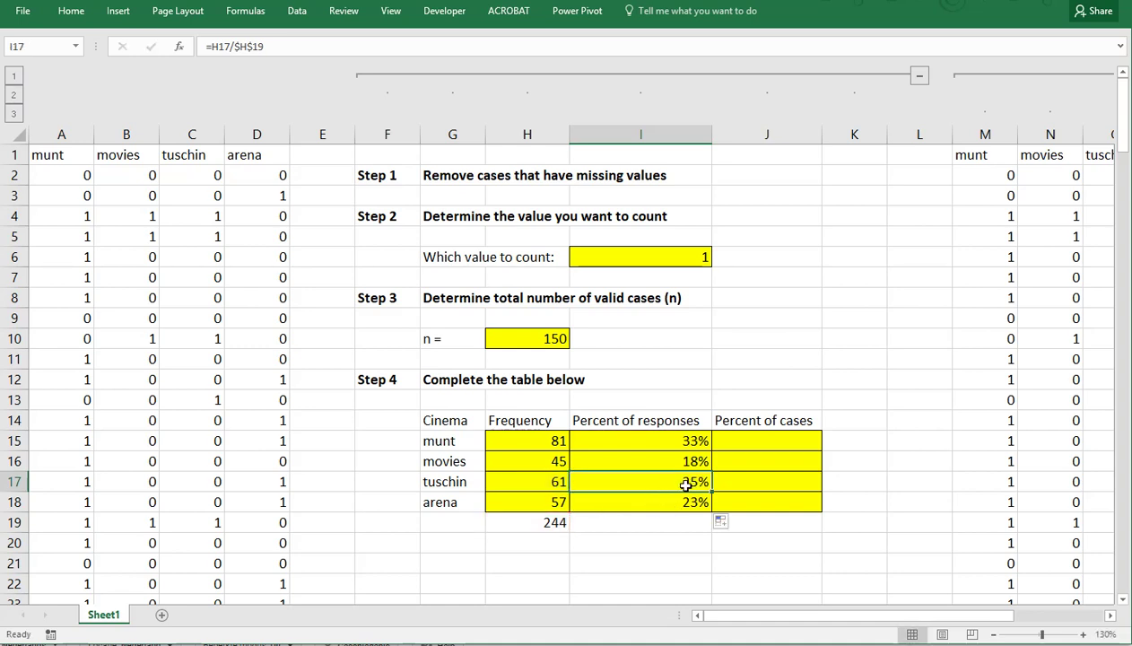
{"action": "left_click", "coordinate": [445, 485]}
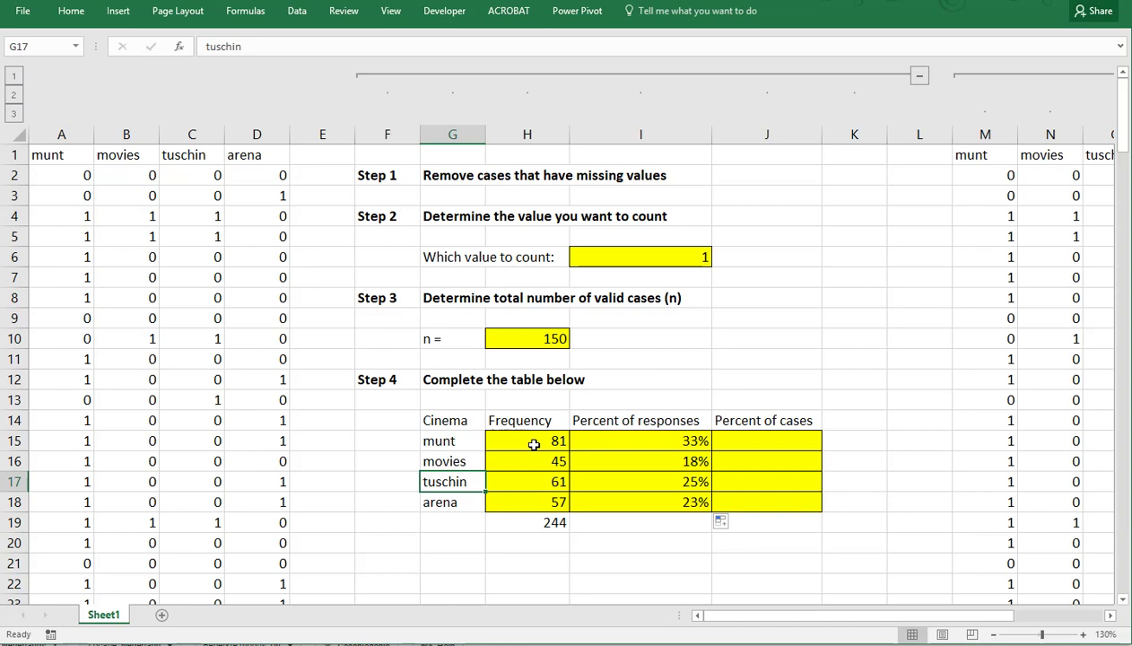
{"action": "left_click", "coordinate": [729, 443]}
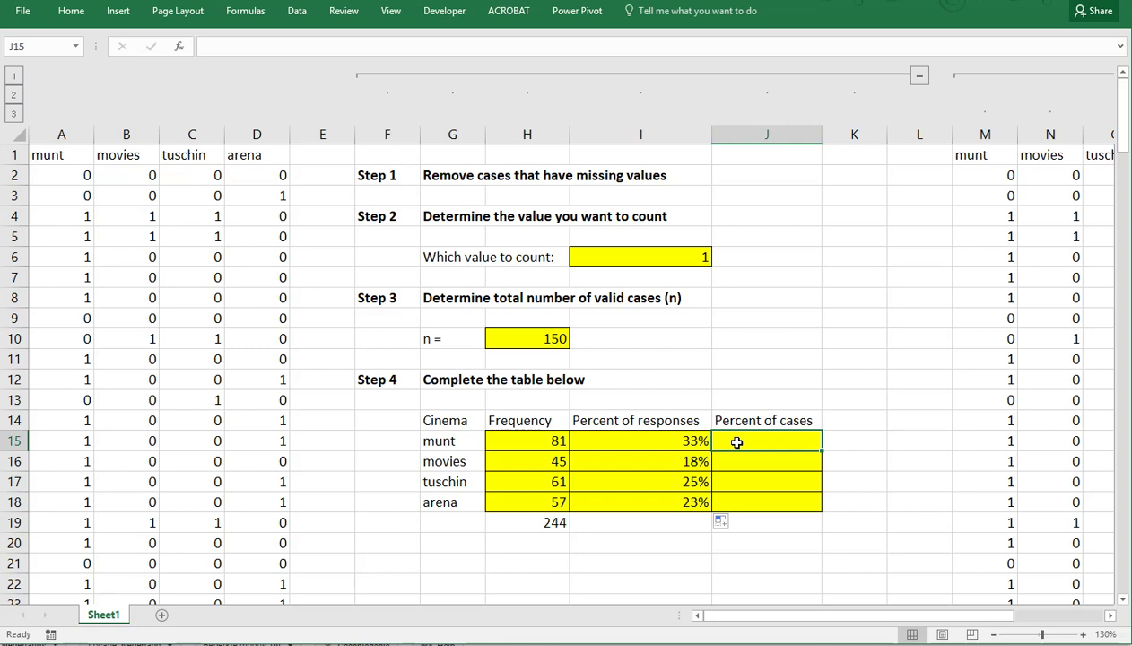
Step: Enter =H15/$H$10 in J15 and apply Percent Style, showing 54%
{"action": "type", "text": "="}
{"action": "left_click", "coordinate": [549, 442]}
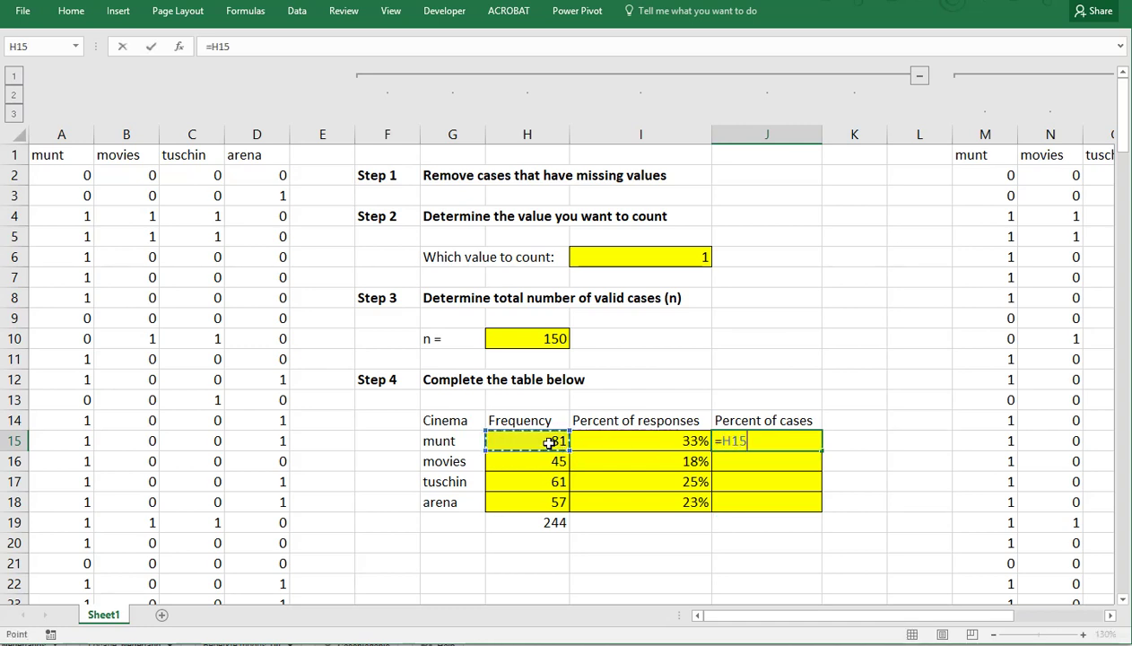
{"action": "type", "text": "/"}
{"action": "left_click", "coordinate": [537, 342]}
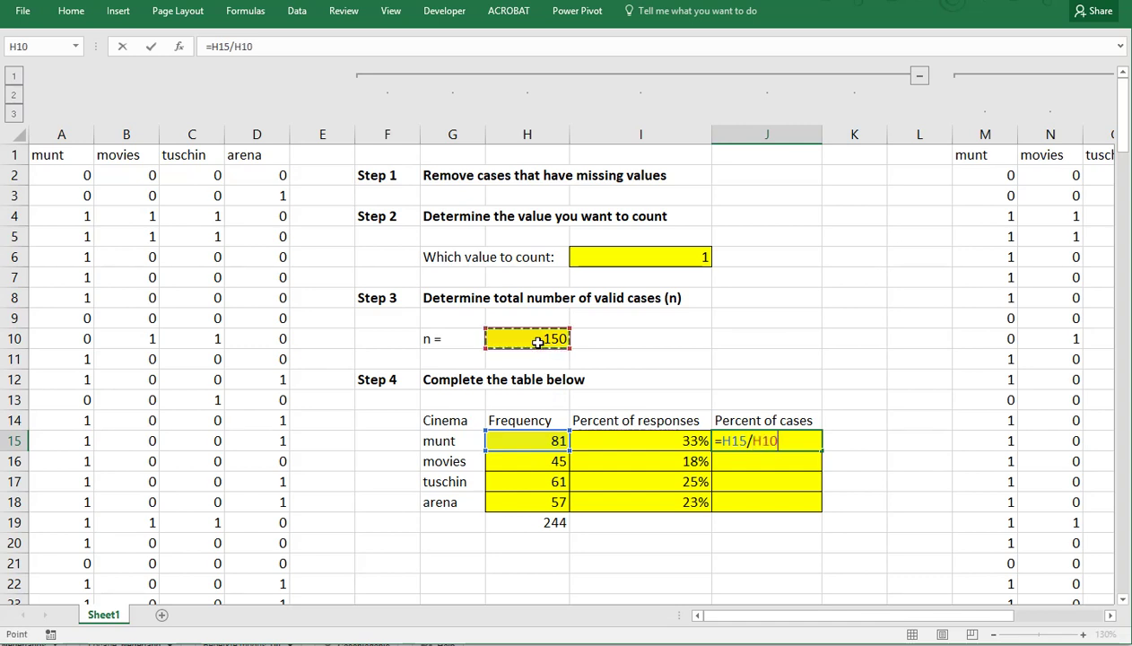
{"action": "key", "text": "F4"}
{"action": "key", "text": "ctrl+Return"}
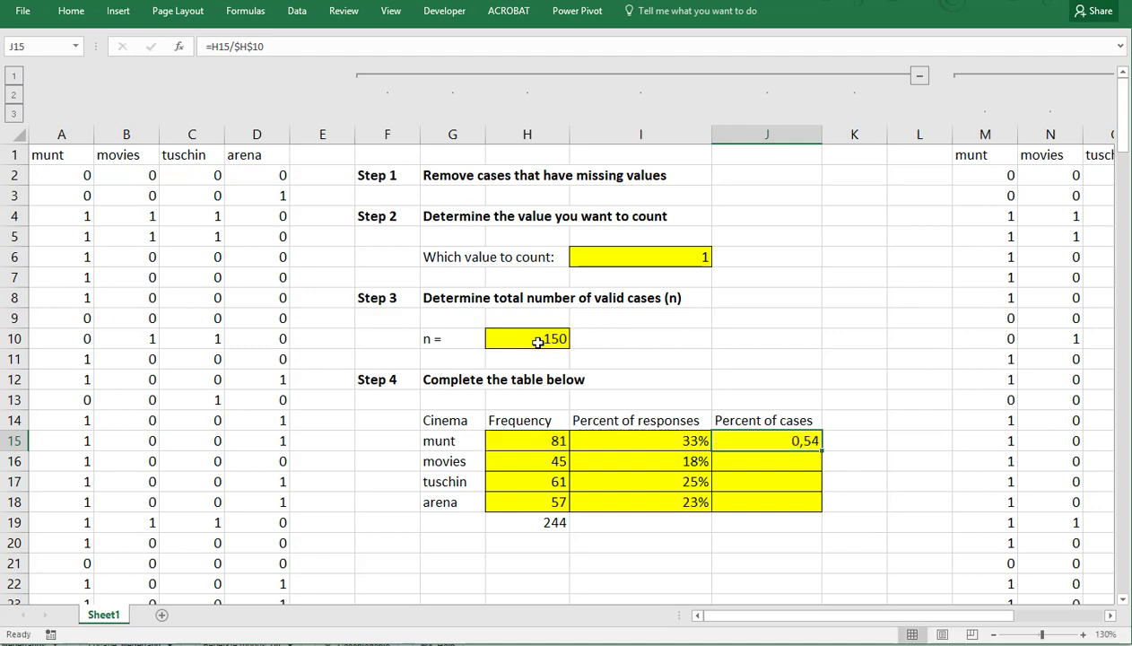
{"action": "left_click", "coordinate": [77, 12]}
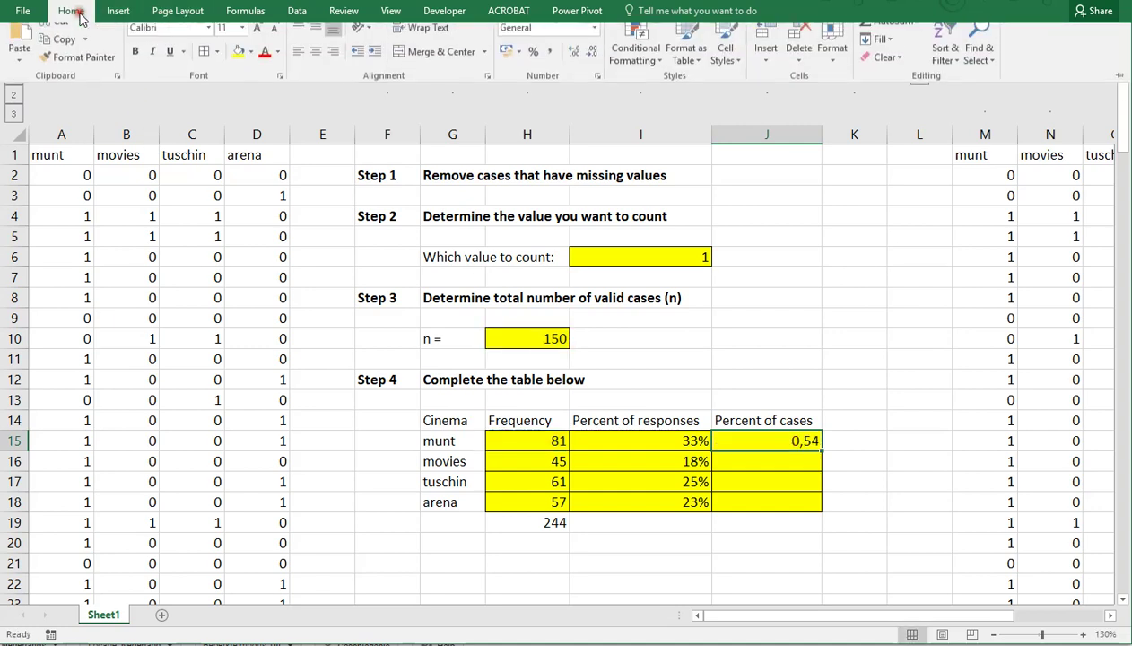
{"action": "left_click", "coordinate": [533, 66]}
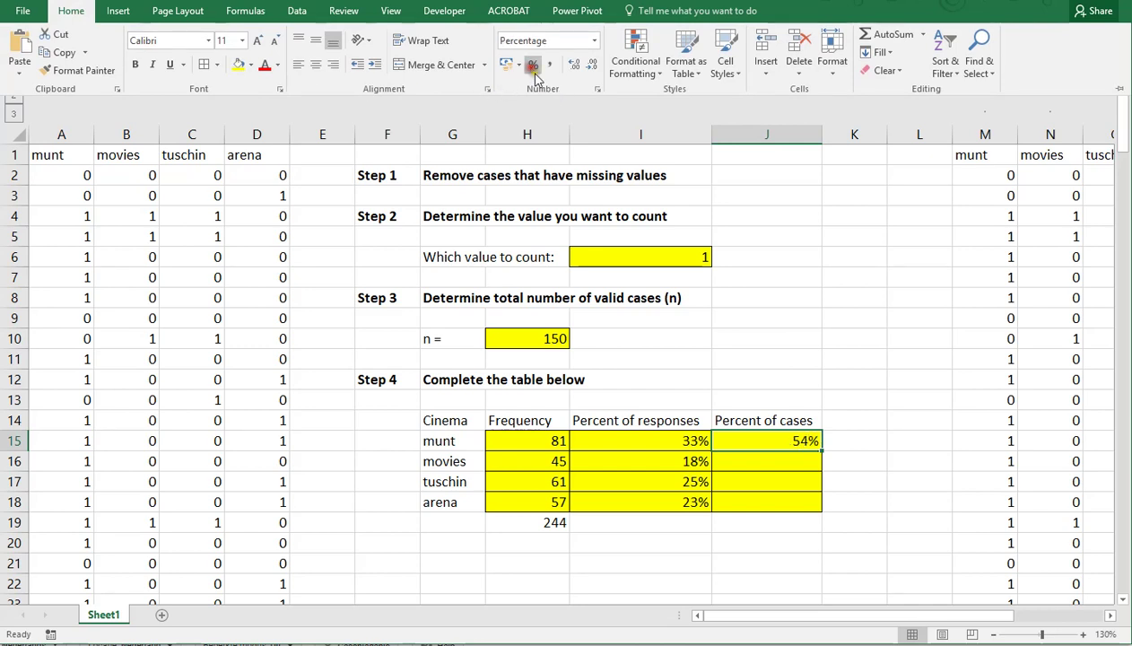
Step: Fill the formula down to J18 for 30%, 41% and 38%, and check tuschin's formula
{"action": "left_click", "coordinate": [819, 452]}
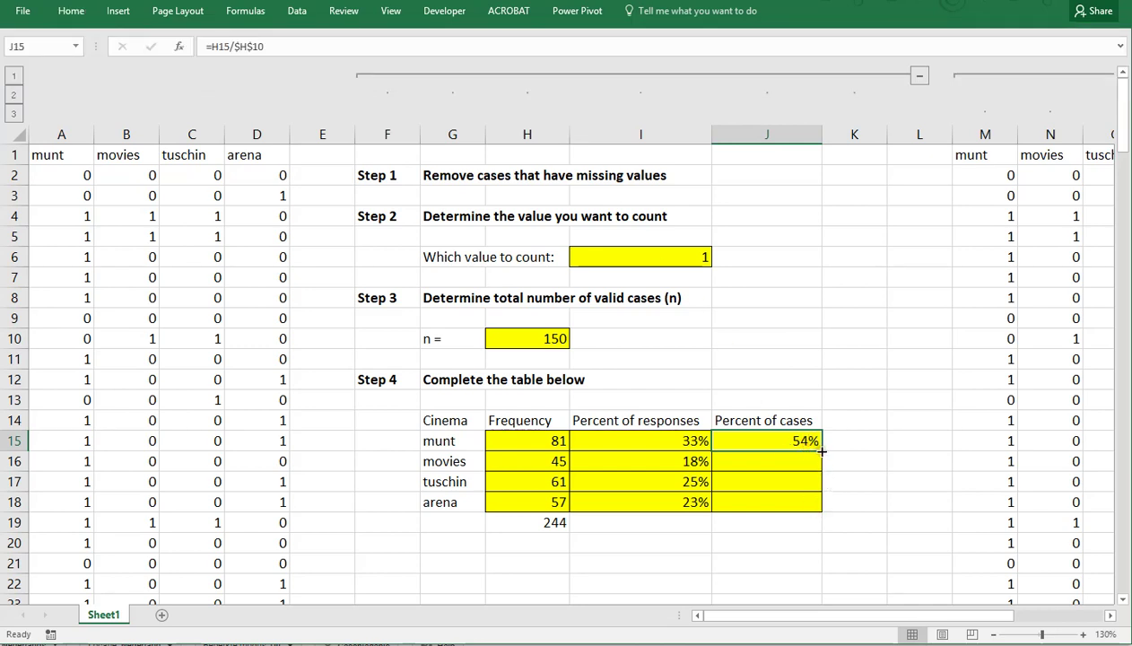
{"action": "left_click_drag", "start_coordinate": [820, 451], "coordinate": [831, 514]}
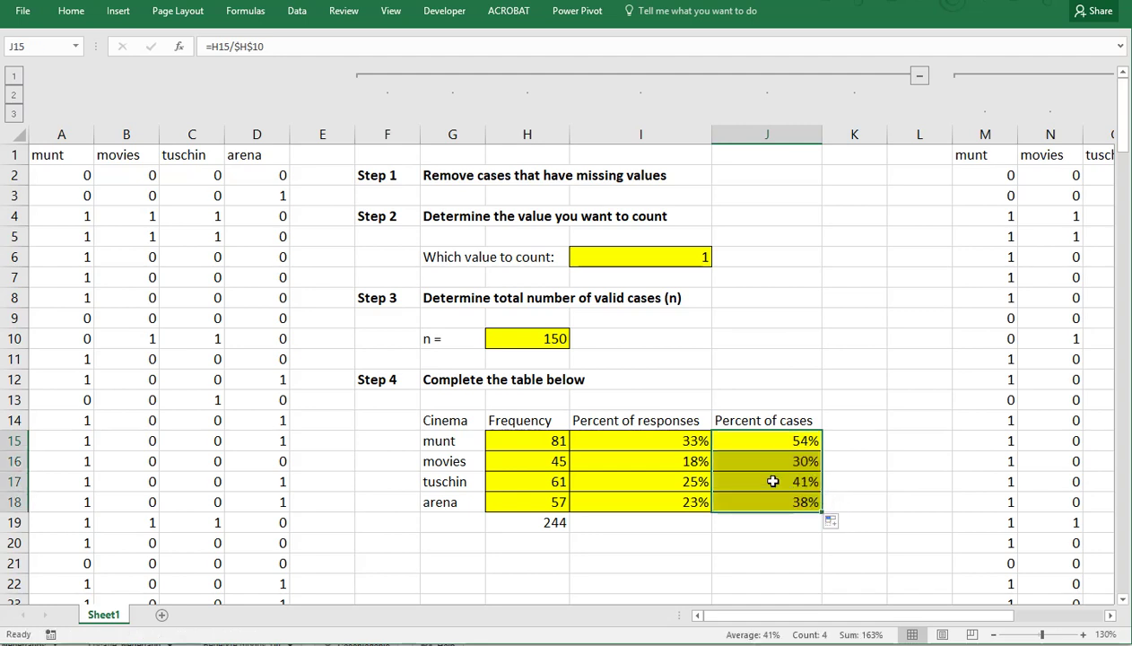
{"action": "double_click", "coordinate": [772, 482]}
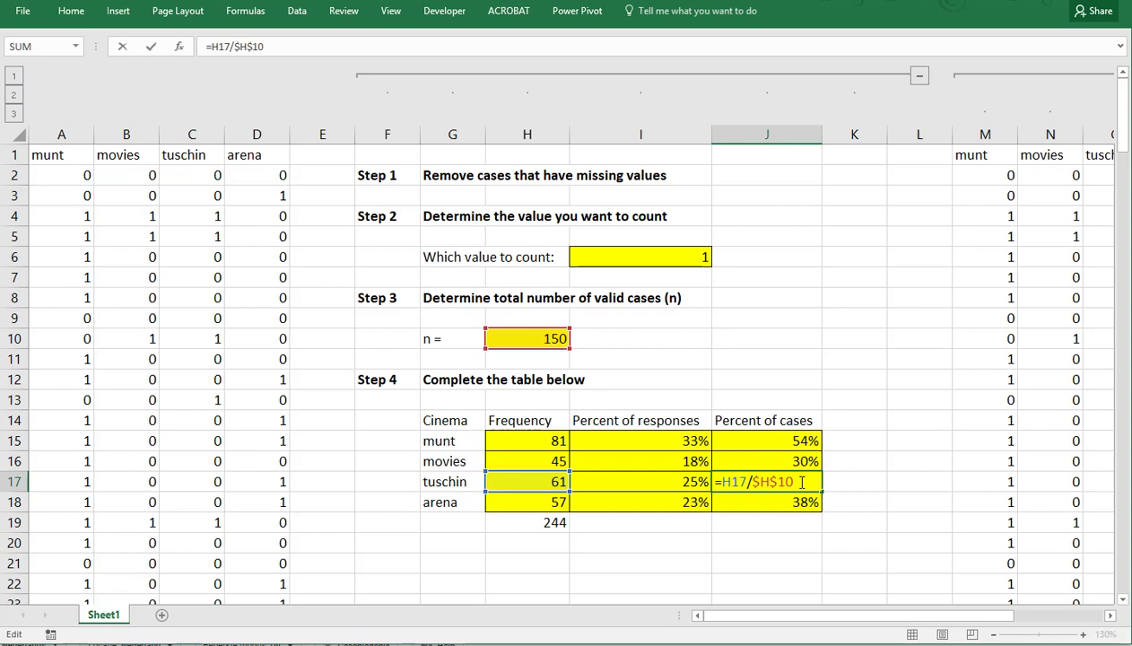
{"action": "key", "text": "Escape"}
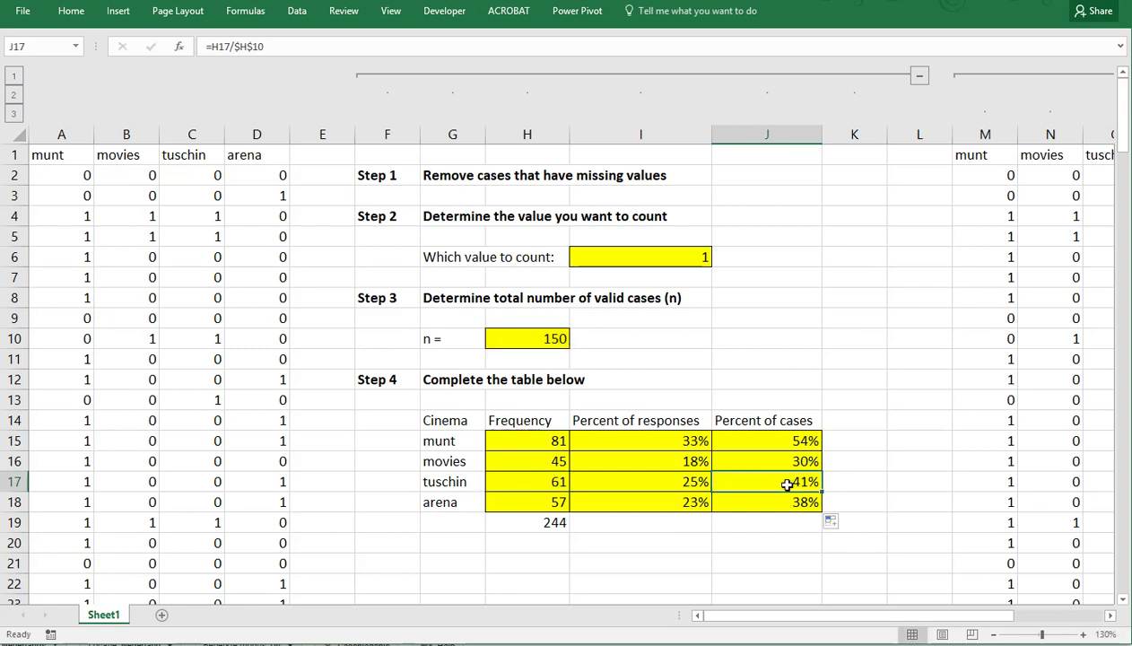
{"action": "left_click", "coordinate": [442, 485]}
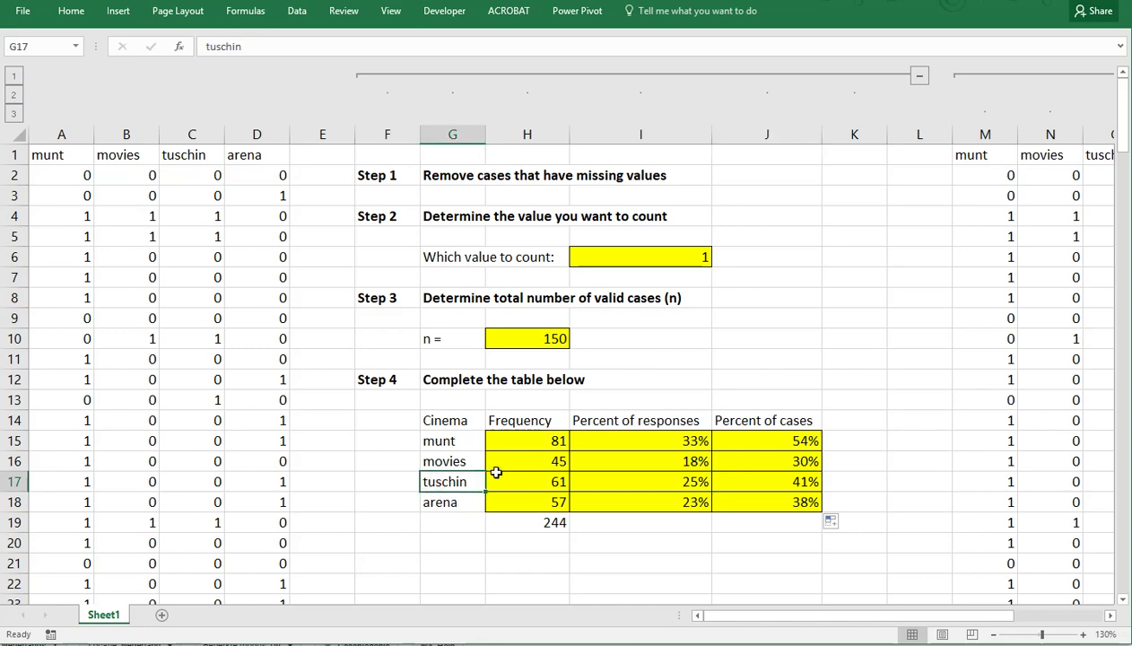
{"action": "left_click", "coordinate": [387, 563]}
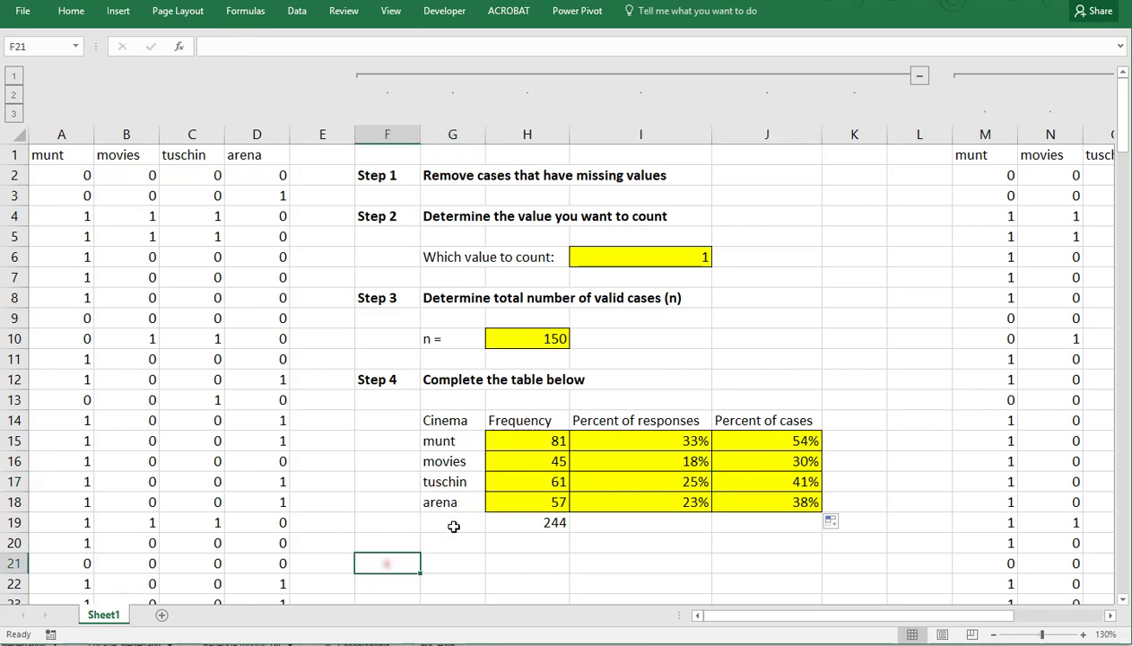
Step: Insert a 2-D clustered column chart plotting cinema names G14:G18 against Percent of cases J14:J18
{"action": "scroll", "coordinate": [458, 502], "scroll_direction": "down", "scroll_amount": 1}
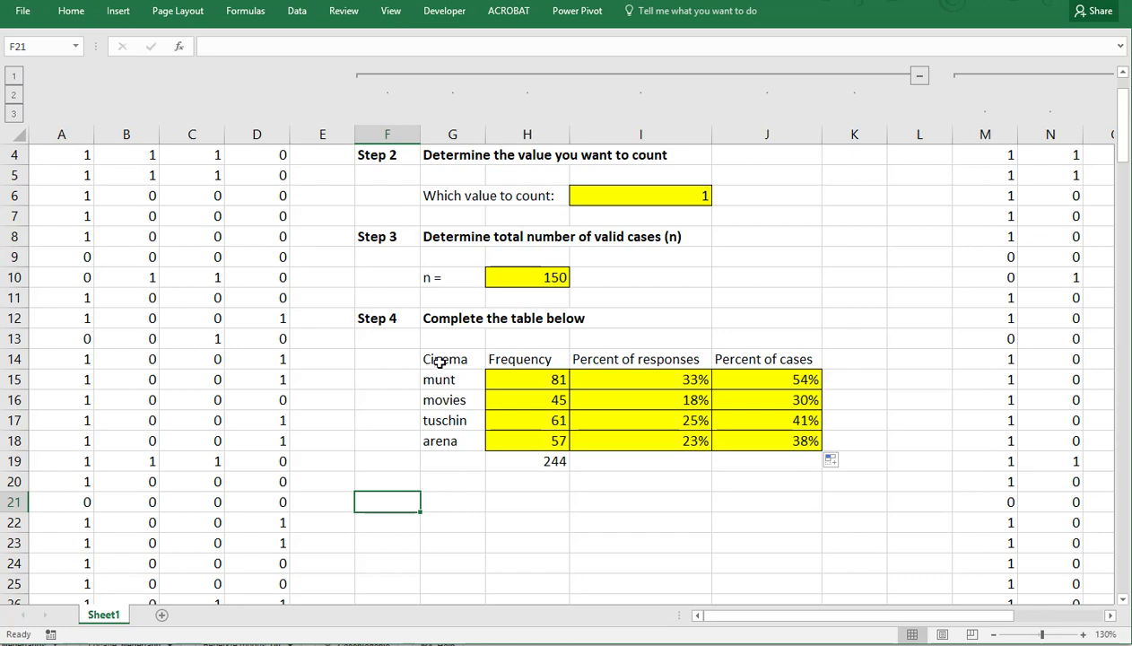
{"action": "left_click_drag", "start_coordinate": [443, 359], "coordinate": [449, 440]}
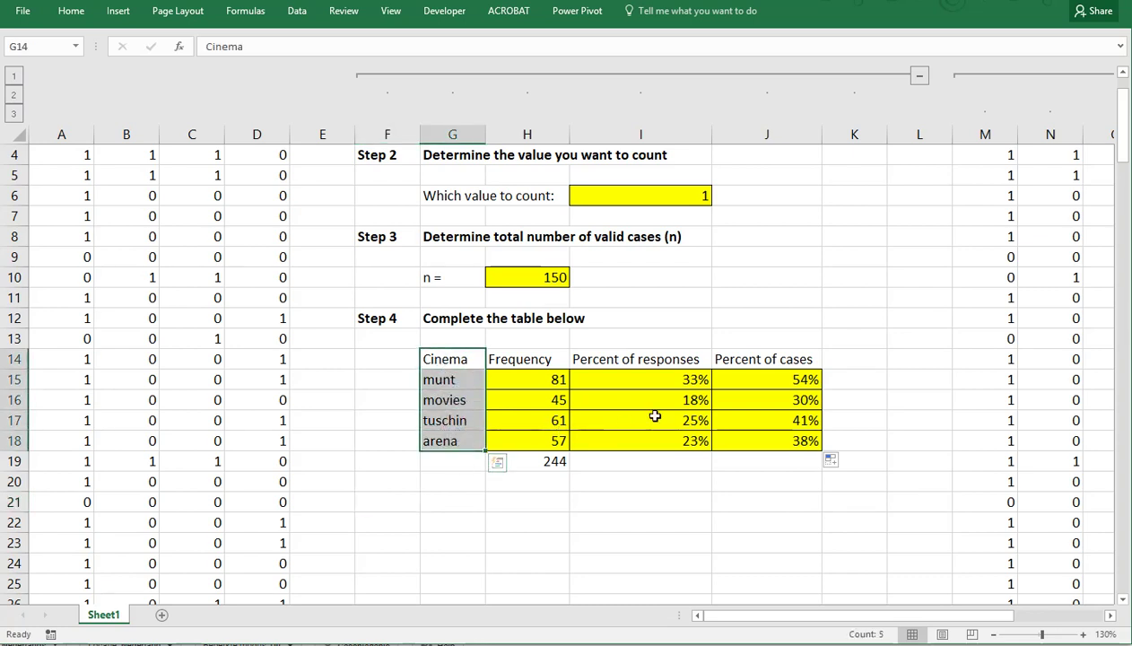
{"action": "left_click_drag", "start_coordinate": [746, 359], "coordinate": [752, 437]}
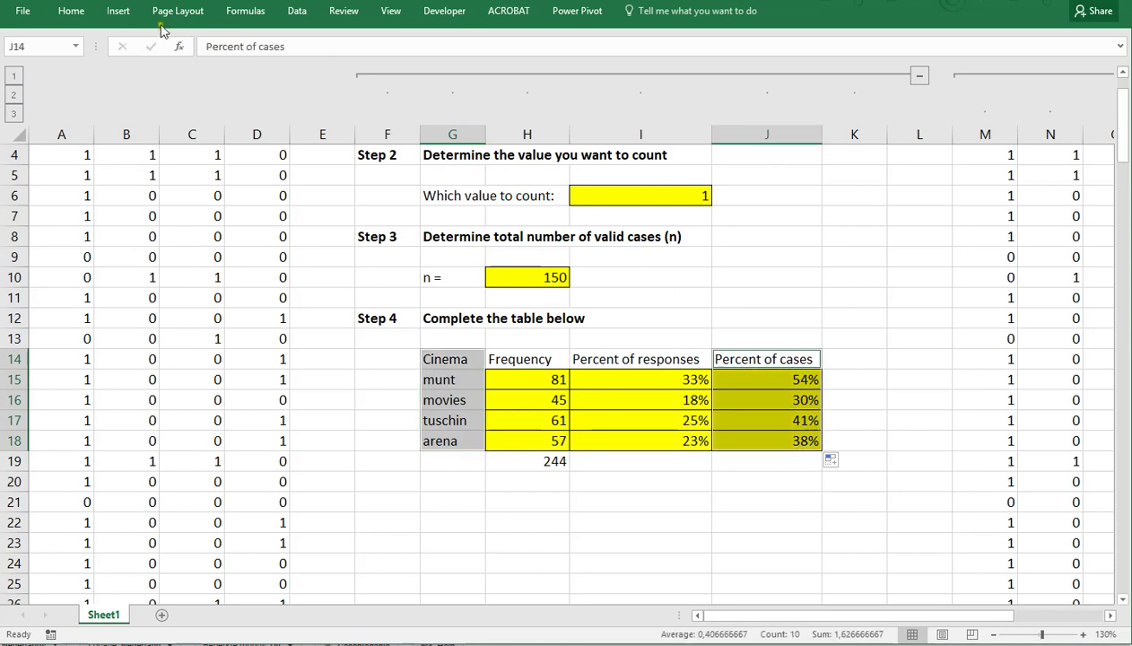
{"action": "left_click", "coordinate": [130, 14]}
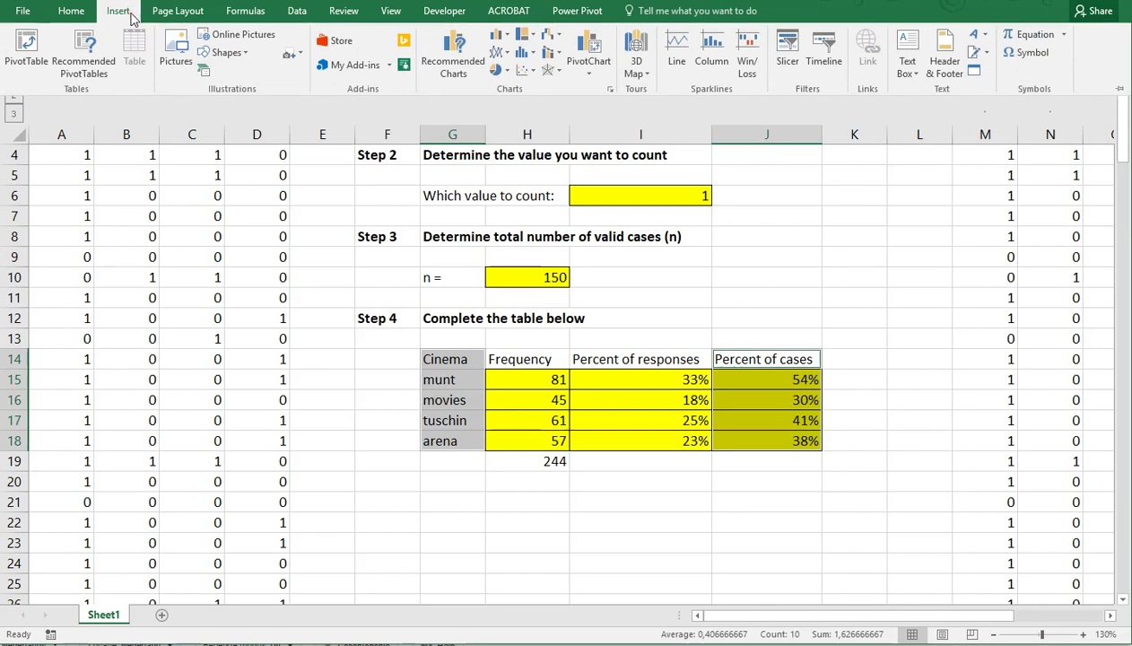
{"action": "left_click", "coordinate": [505, 37]}
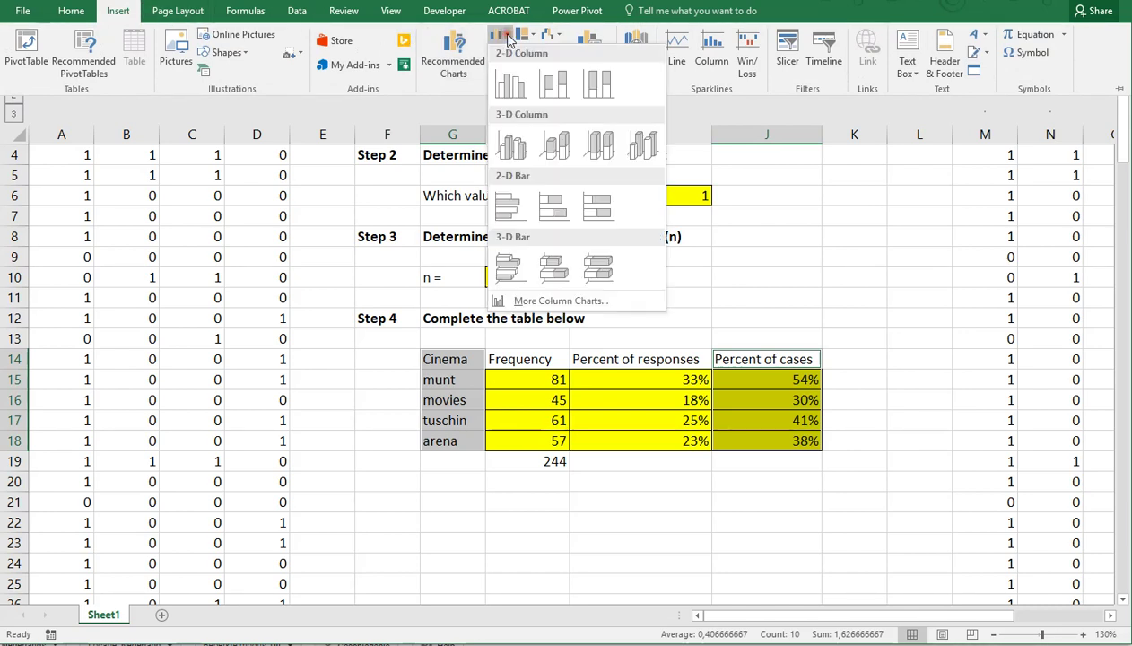
{"action": "left_click", "coordinate": [510, 85]}
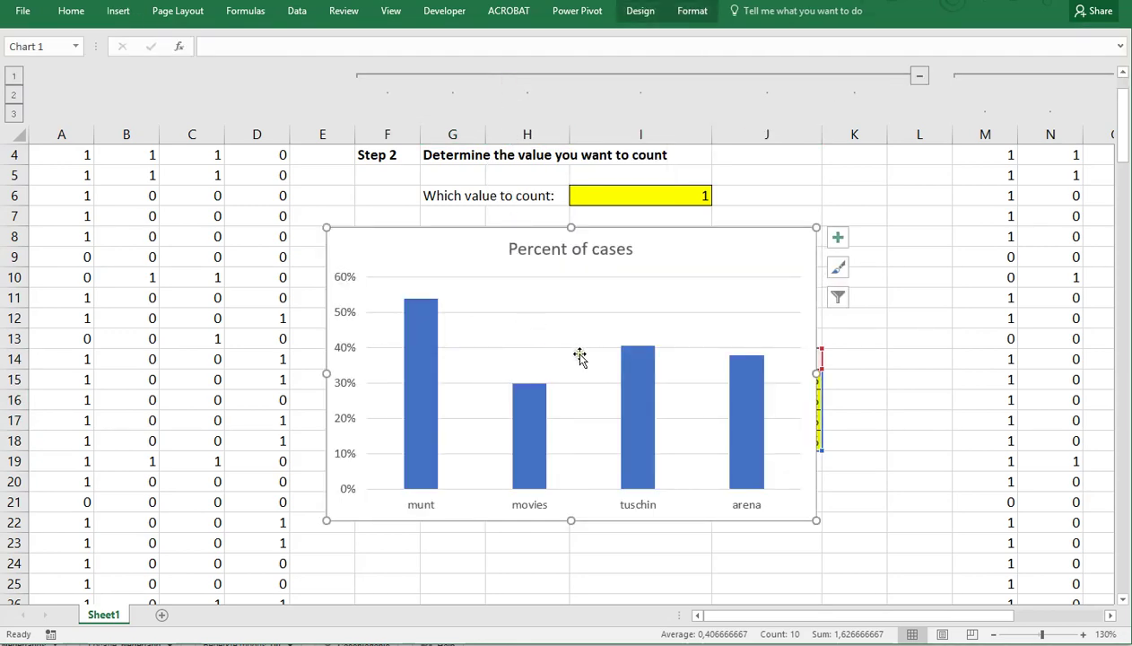
Step: Move the Percent of cases chart down so it sits below the table
{"action": "left_click_drag", "start_coordinate": [488, 230], "coordinate": [531, 469]}
{"action": "scroll", "coordinate": [538, 439], "scroll_direction": "down", "scroll_amount": 4}
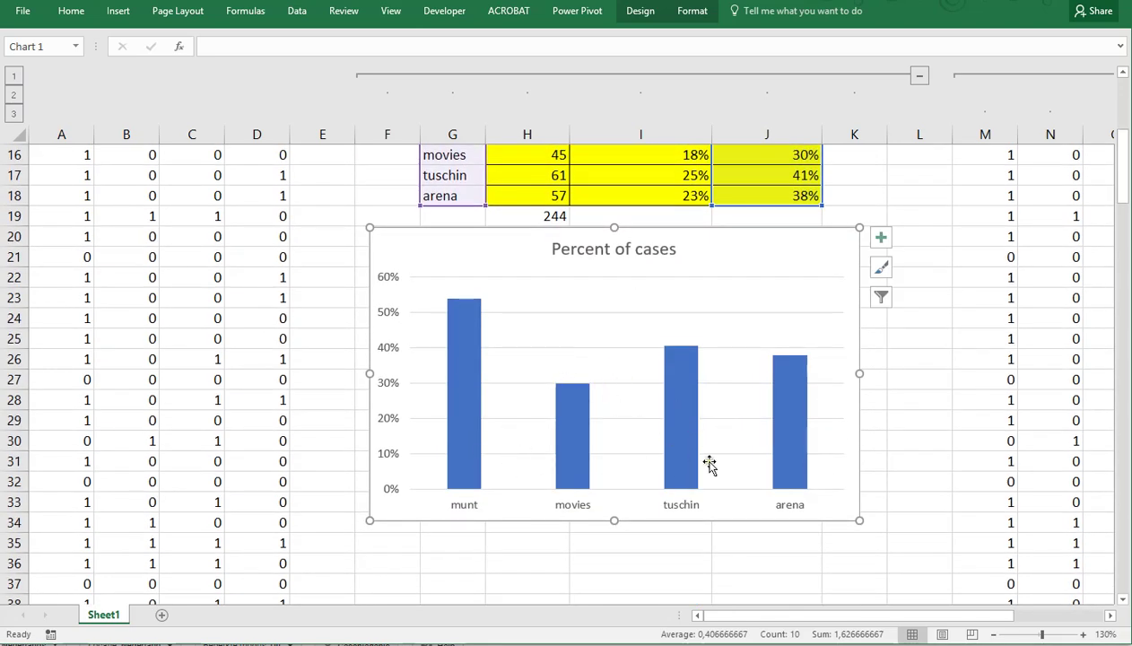
{"action": "mouse_move", "coordinate": [466, 309]}
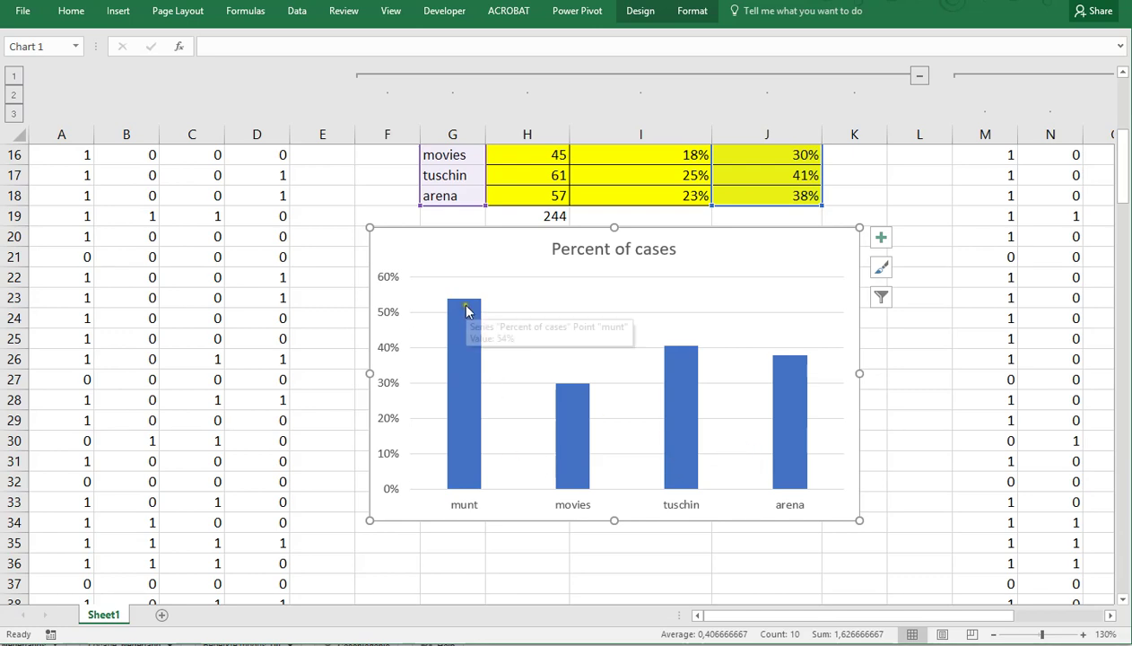